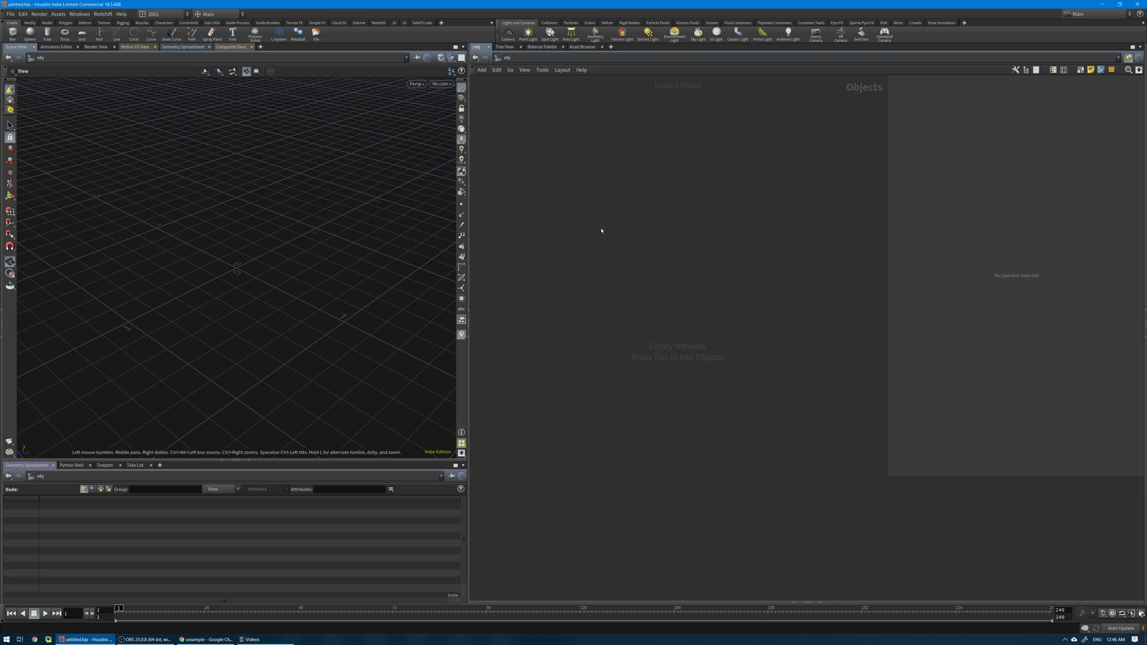
# - Create a Geometry object in the object network and go inside it
pyautogui.press('Tab')
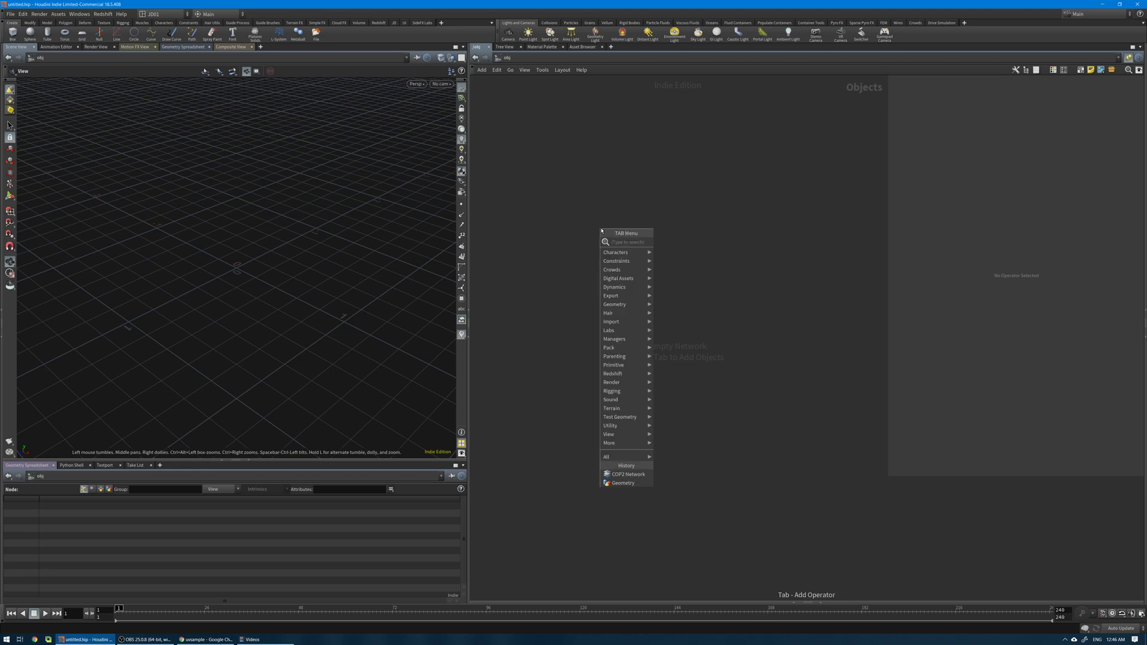
pyautogui.write('geo')
pyautogui.press('Return')
pyautogui.press('Return')
pyautogui.press('Return')
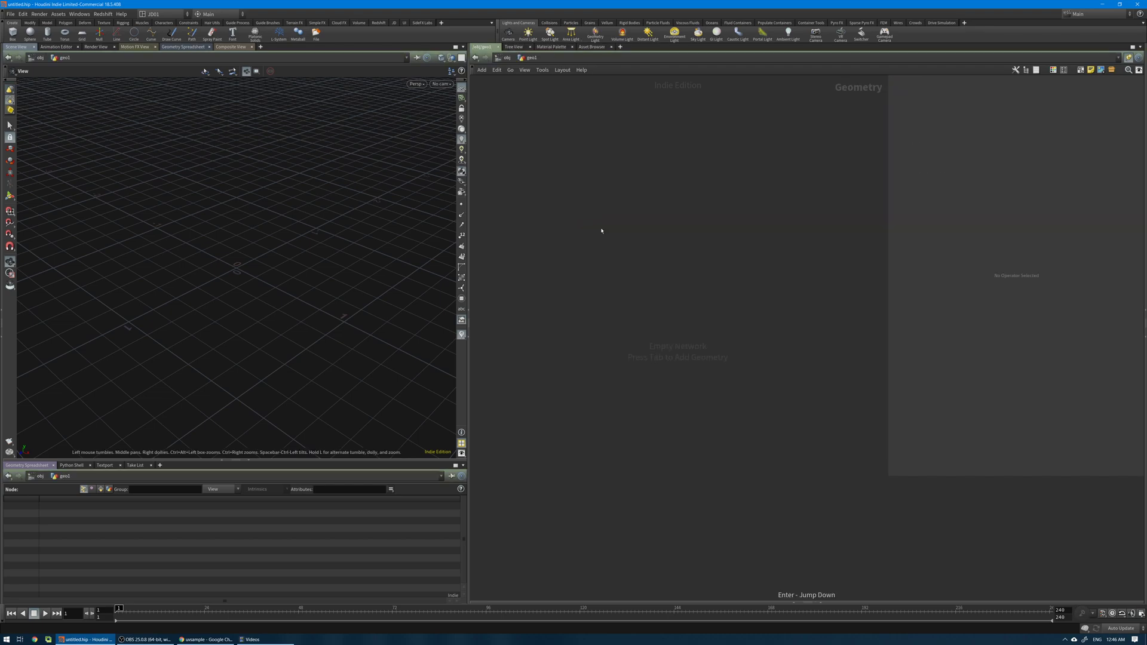
# - Add a Grid node to the geometry network and position it near the upper middle
pyautogui.press('Tab')
pyautogui.write('grid')
pyautogui.press('Return')
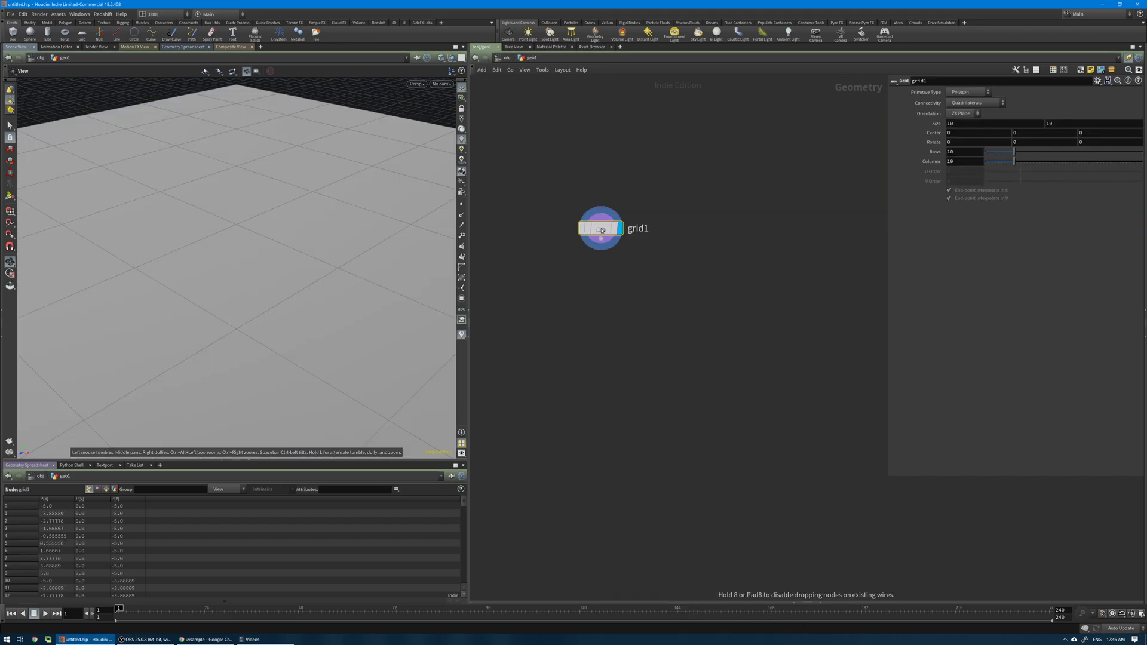
pyautogui.moveTo(602, 230); pyautogui.dragTo(670, 243)
# - Set the grid's rows and columns to 300 each
pyautogui.moveTo(961, 151); pyautogui.dragTo(900, 157)
pyautogui.write('300')
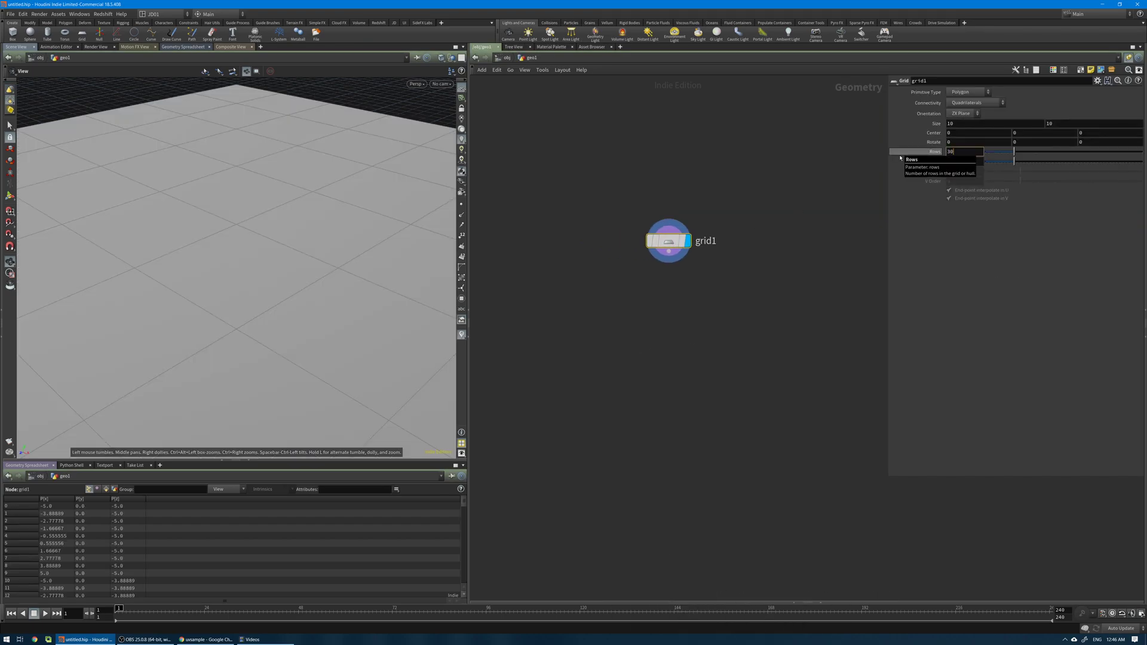
pyautogui.press('Tab')
pyautogui.write('300')
pyautogui.press('Return')
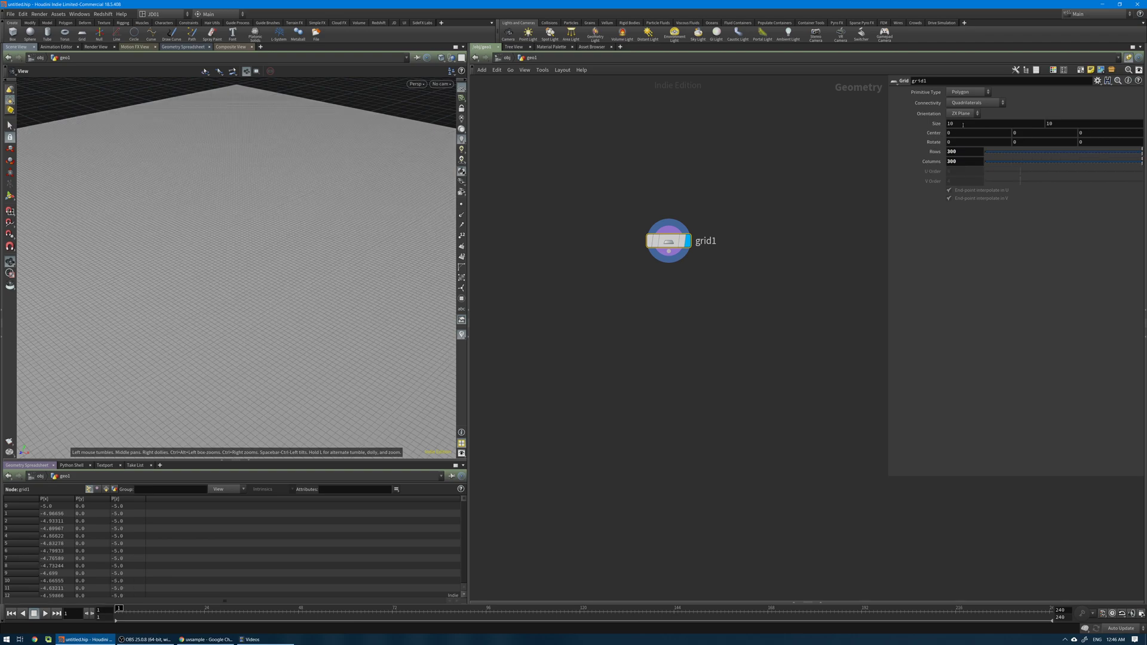
# - Set the grid's size to 1 by 1
pyautogui.moveTo(961, 124); pyautogui.dragTo(907, 137)
pyautogui.write('1')
pyautogui.press('Tab')
pyautogui.write('1')
pyautogui.press('Tab')
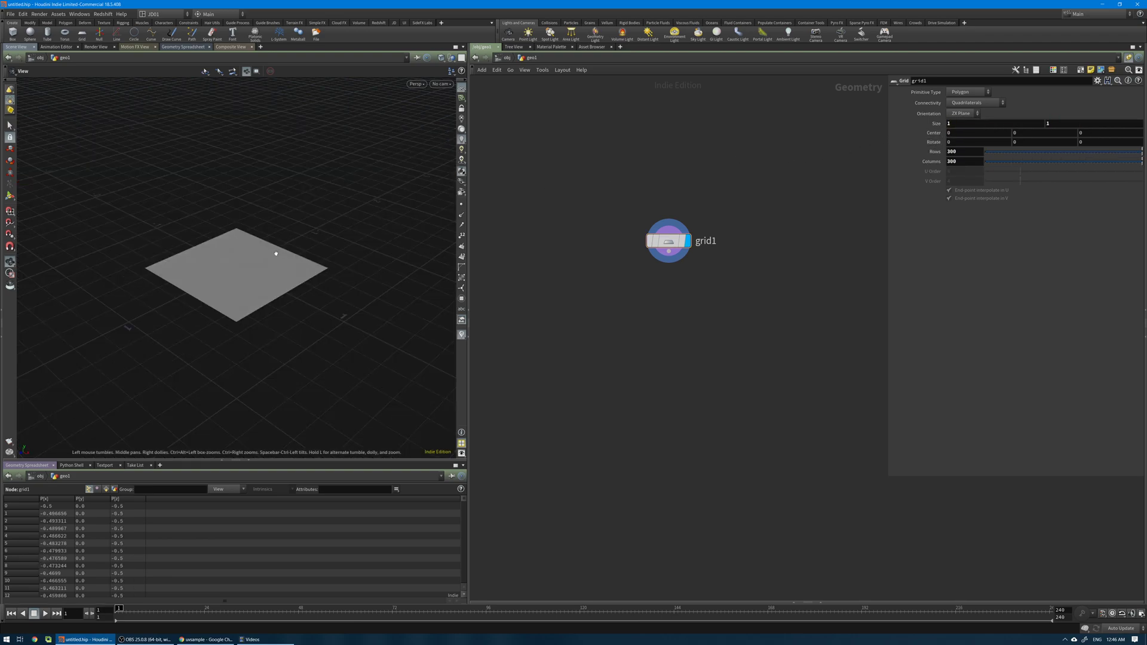
pyautogui.scroll(4, 276, 253)
pyautogui.moveTo(276, 253); pyautogui.dragTo(241, 289)
pyautogui.scroll(3, 282, 259)
pyautogui.moveTo(281, 259); pyautogui.dragTo(290, 245, button='middle')
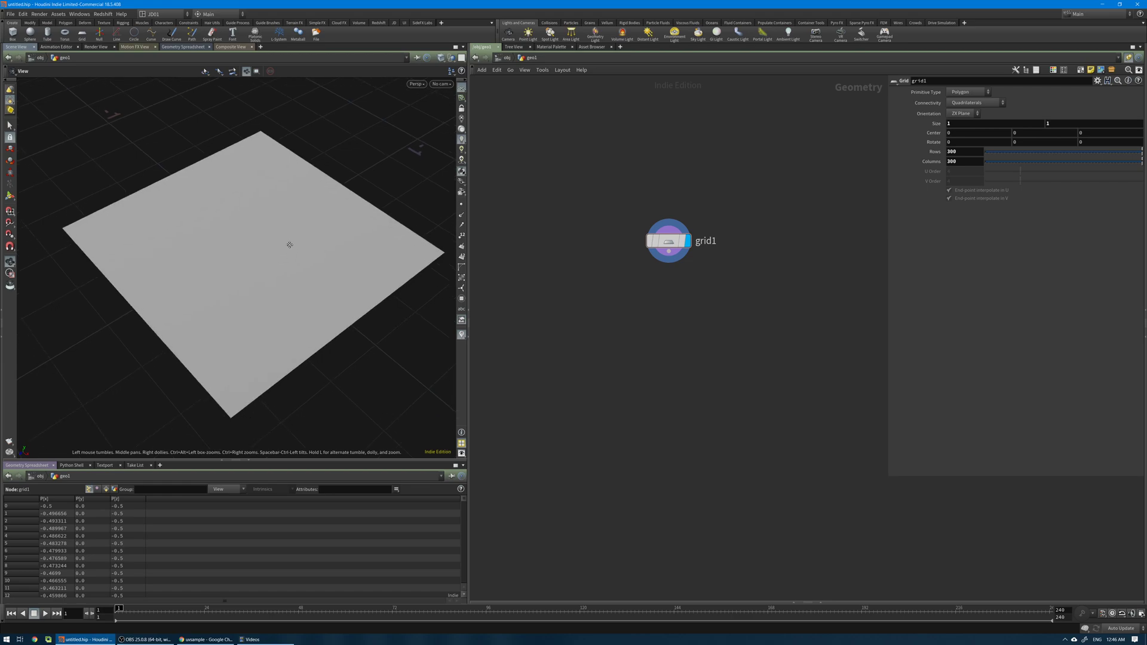
pyautogui.moveTo(289, 245); pyautogui.dragTo(260, 208)
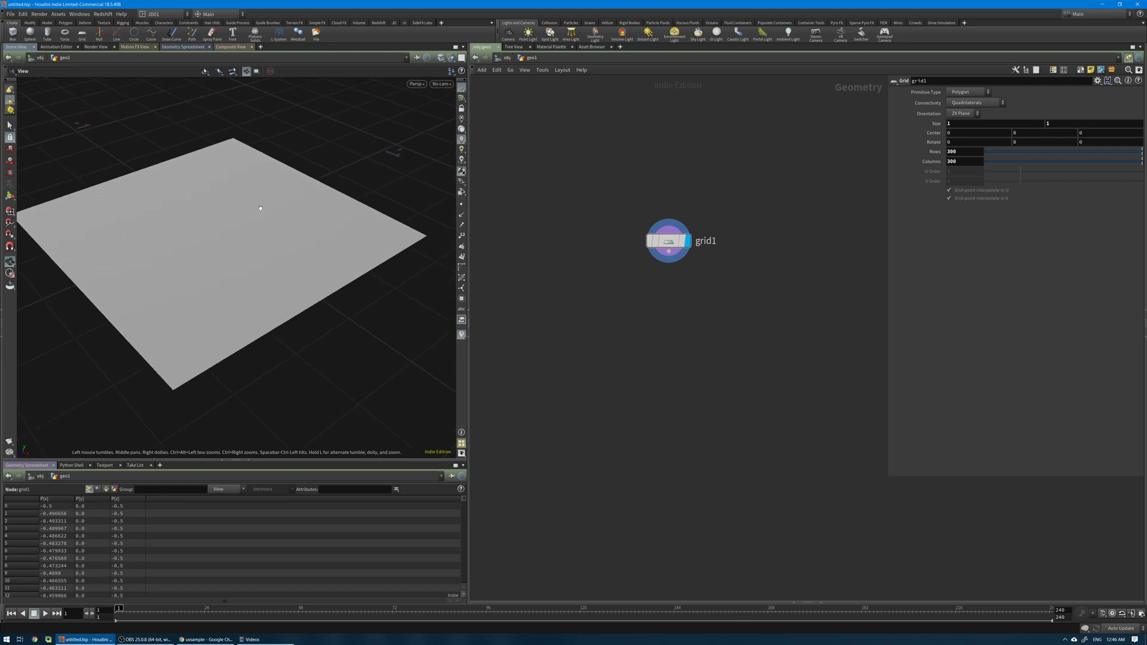
# - Add a UV Project node below the grid, connected to it, and display its output
pyautogui.moveTo(692, 292); pyautogui.dragTo(668, 265, button='middle')
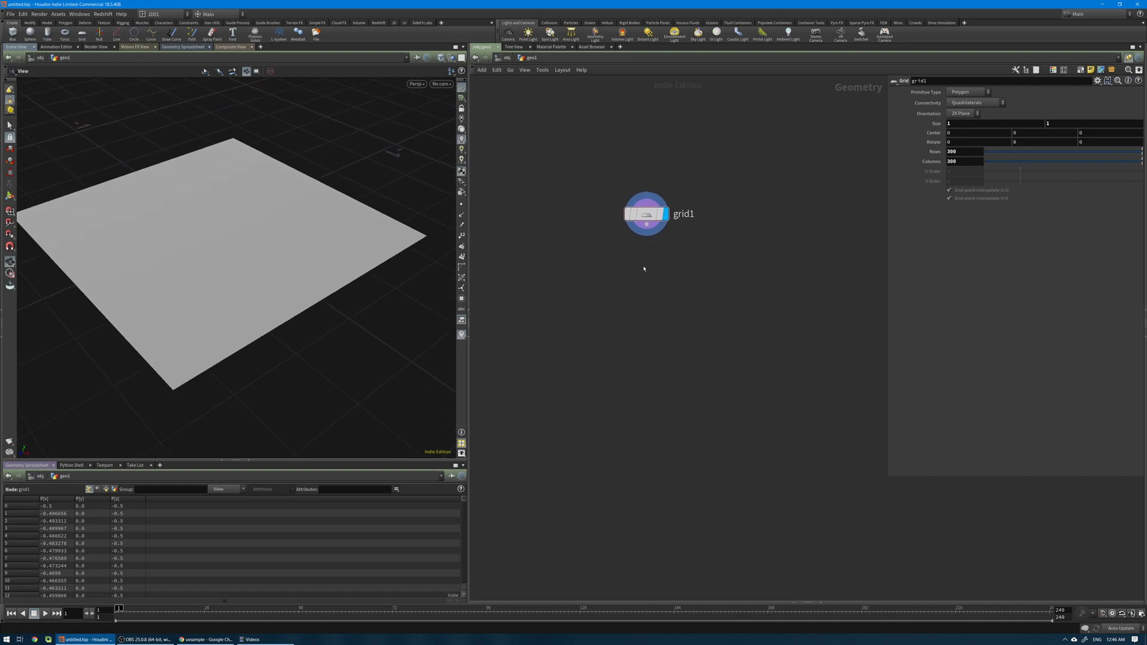
pyautogui.press('Tab')
pyautogui.write('uv')
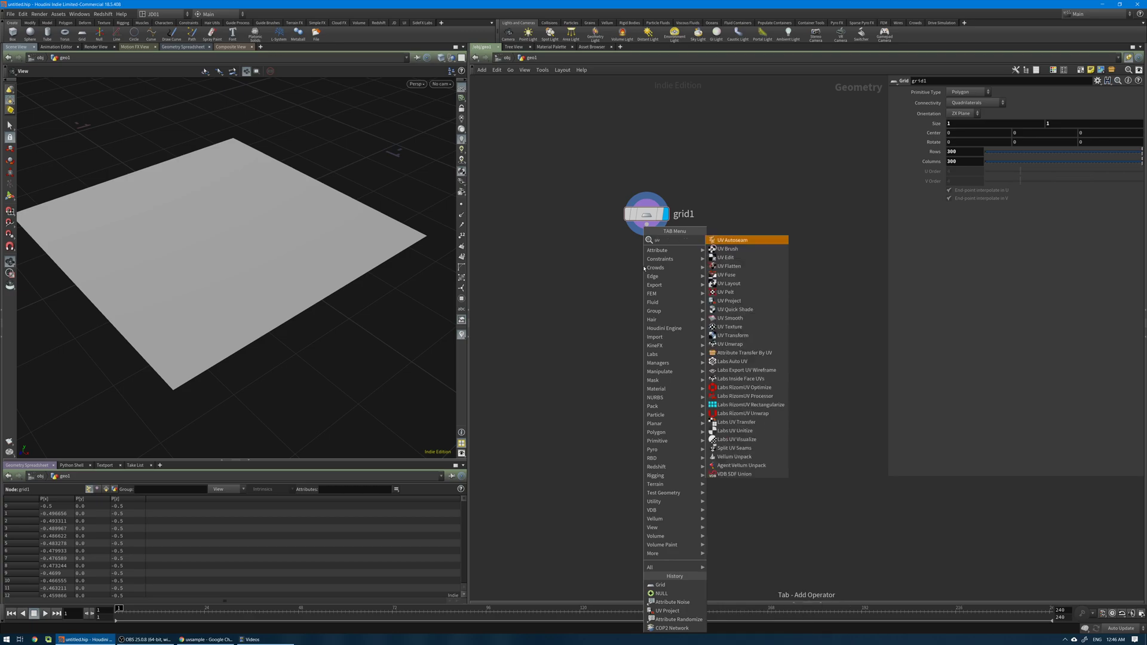
pyautogui.write('pro')
pyautogui.press('Return')
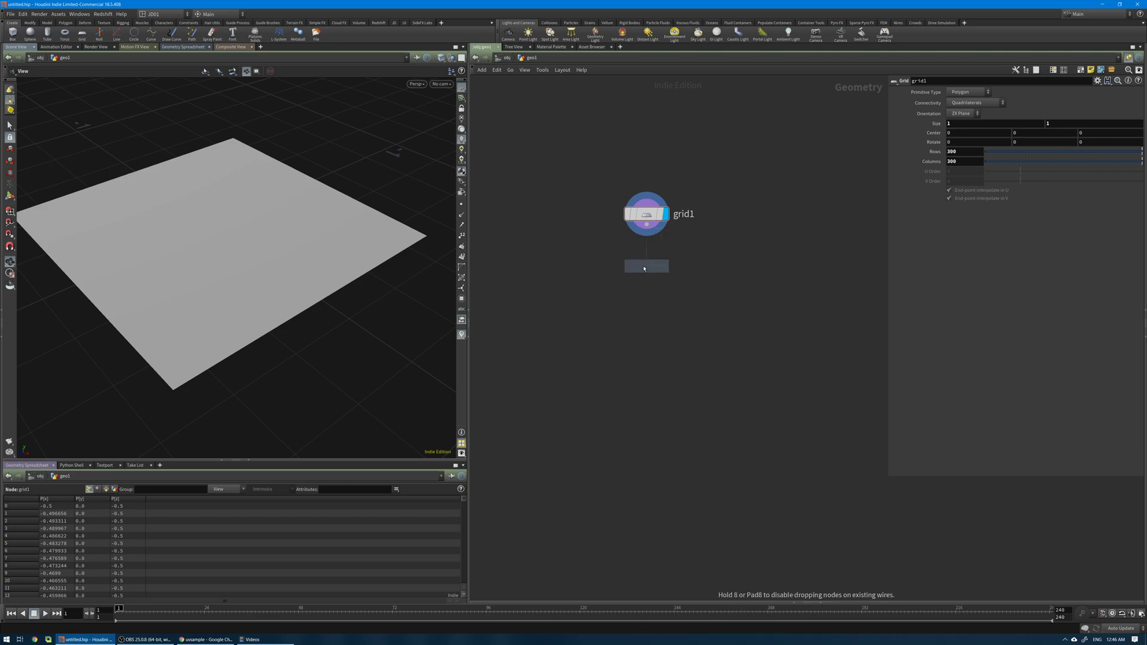
pyautogui.click(645, 266)
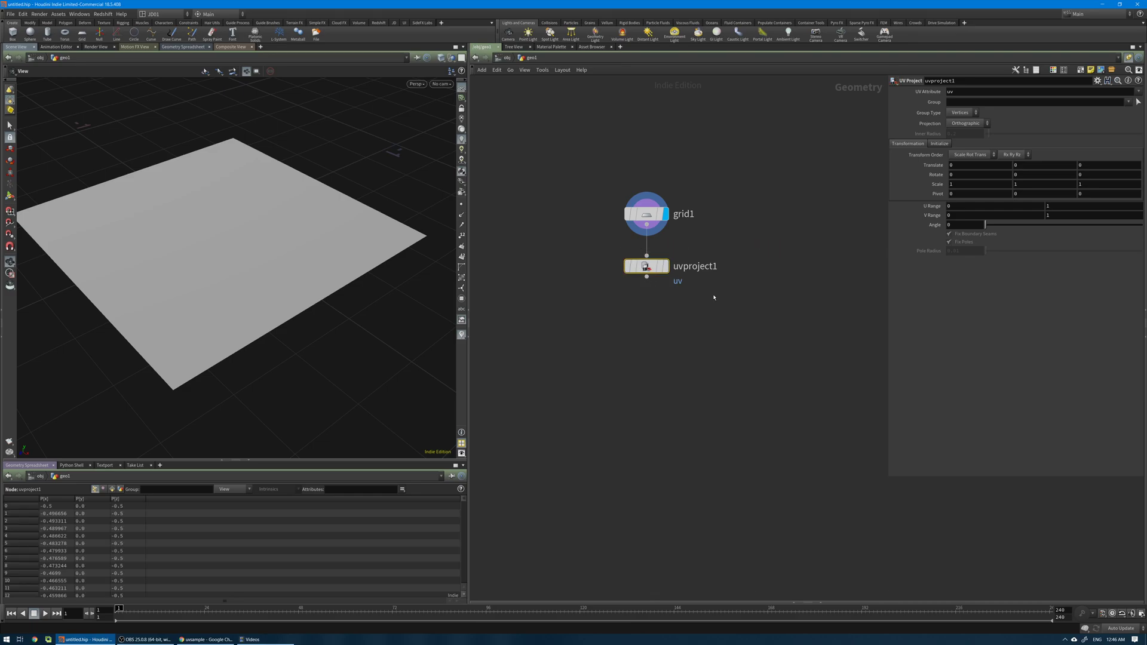
pyautogui.click(665, 266)
# - Initialize the UV projection with the To Best Plane method and check the layout in the UV view
pyautogui.click(939, 143)
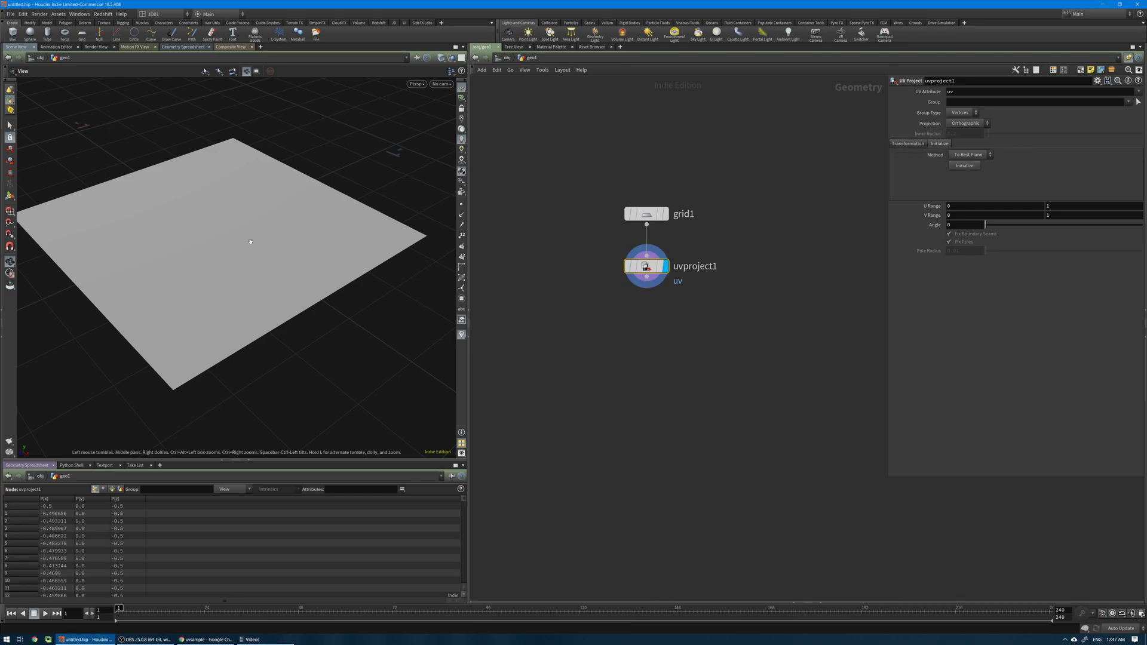
pyautogui.hotkey('space', '5')
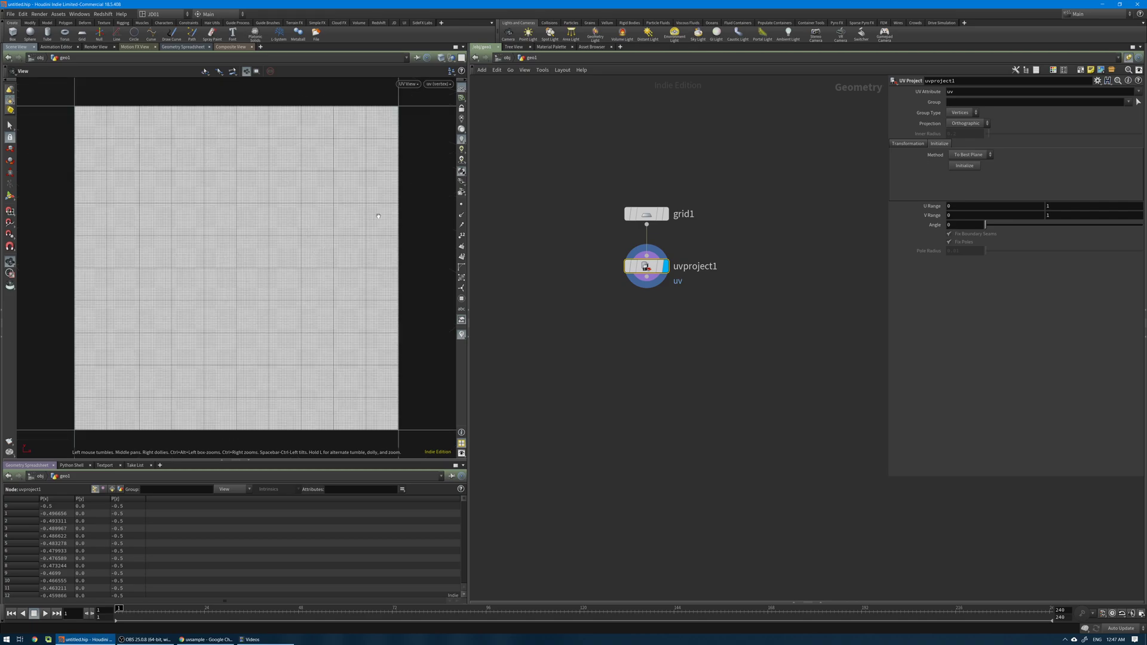
pyautogui.hotkey('space', '1')
pyautogui.scroll(2, 282, 245)
pyautogui.scroll(-2, 282, 245)
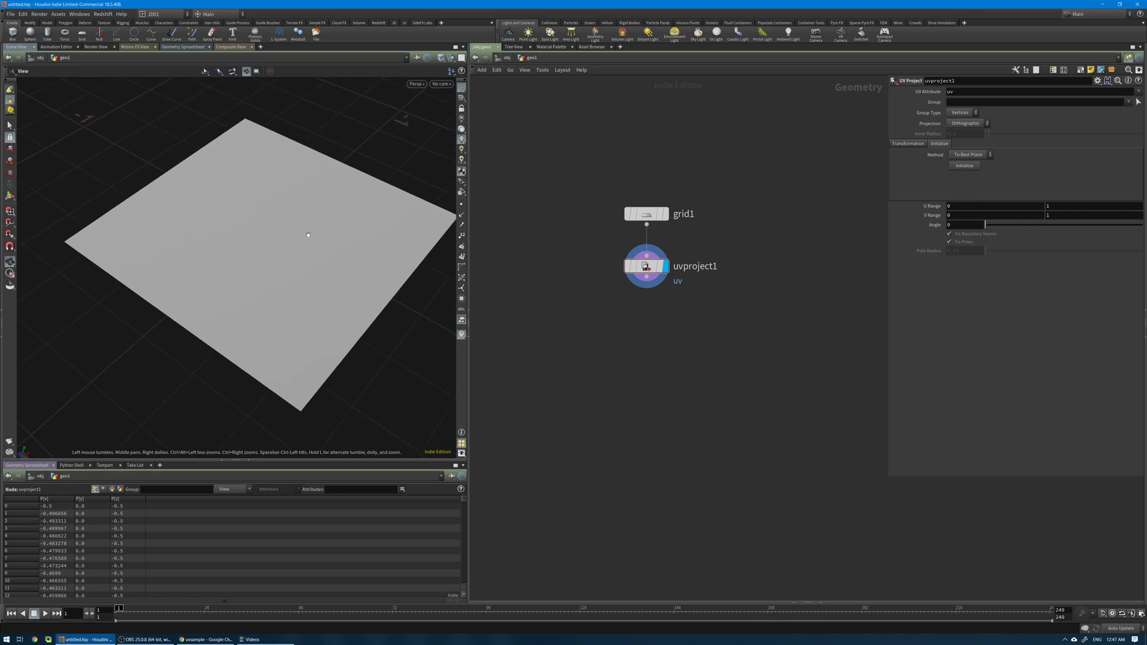
# - Tidy the node layout, then add an Attribute Noise node after the UV Project node and display it
pyautogui.press('l')
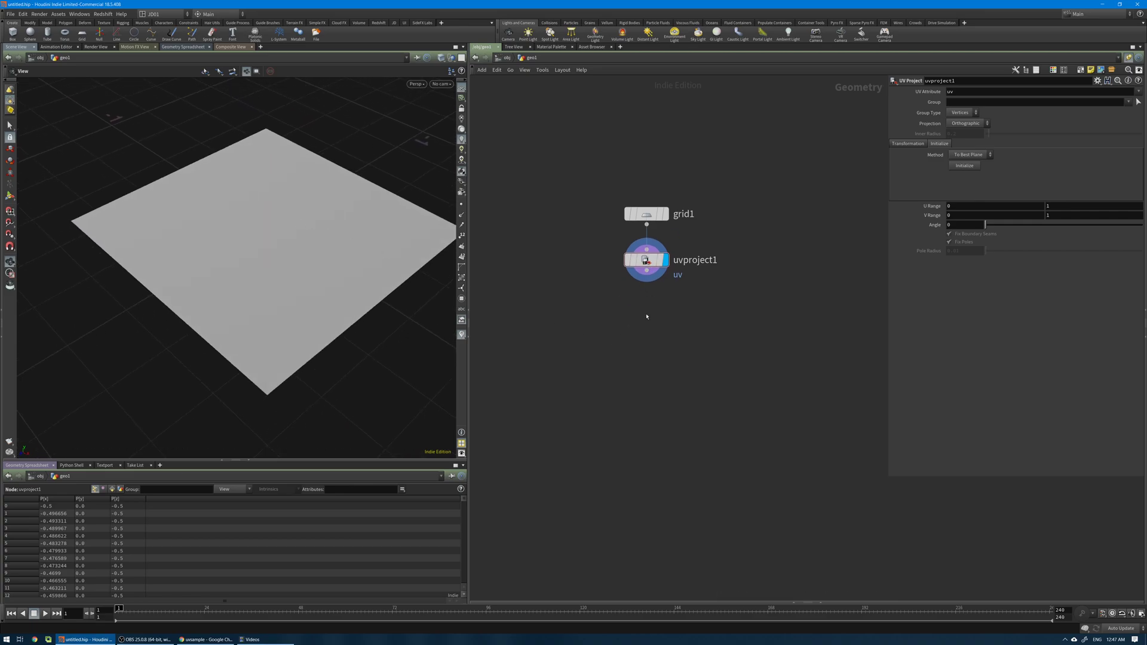
pyautogui.press('Tab')
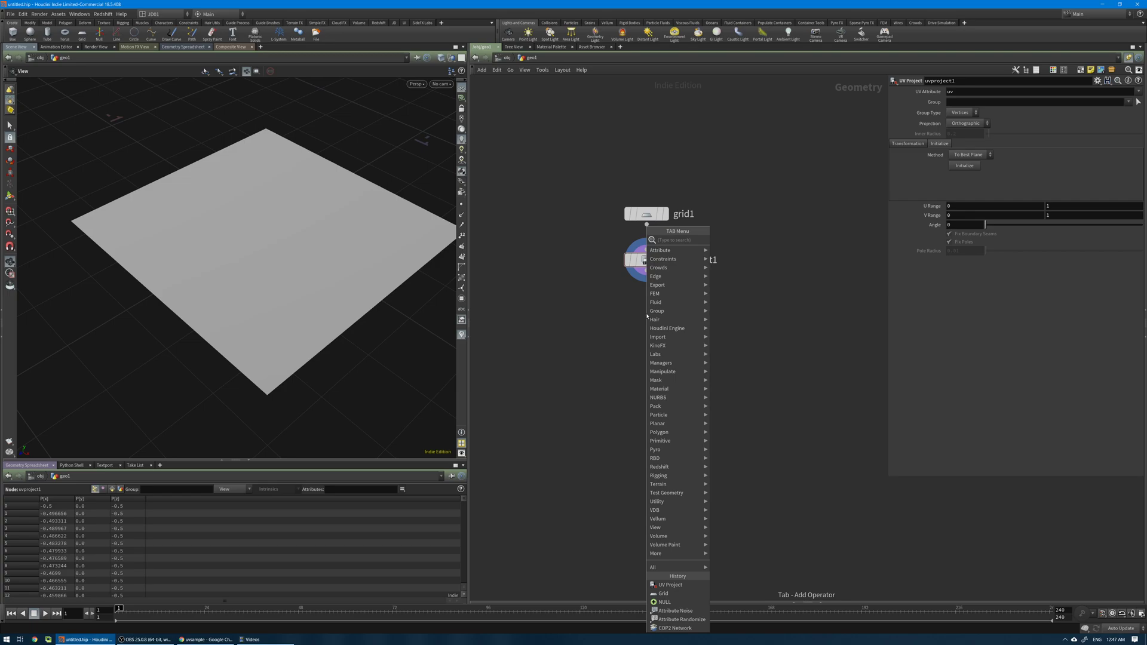
pyautogui.press('Escape')
pyautogui.press('Tab')
pyautogui.write('attribn')
pyautogui.write('oi')
pyautogui.press('Return')
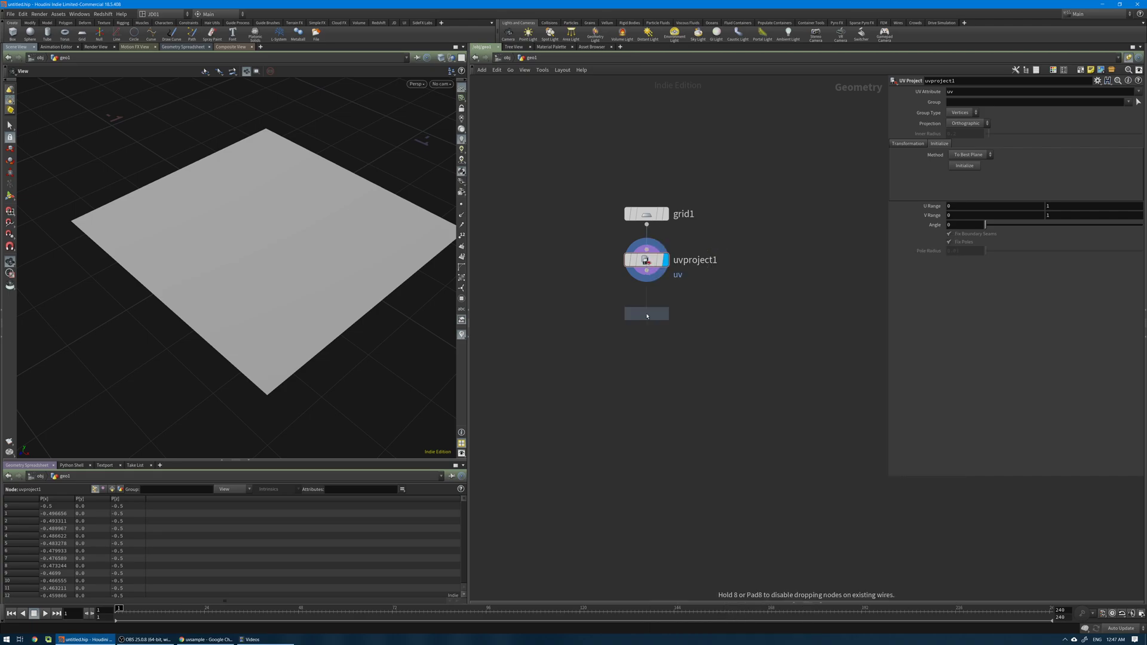
pyautogui.click(598, 300)
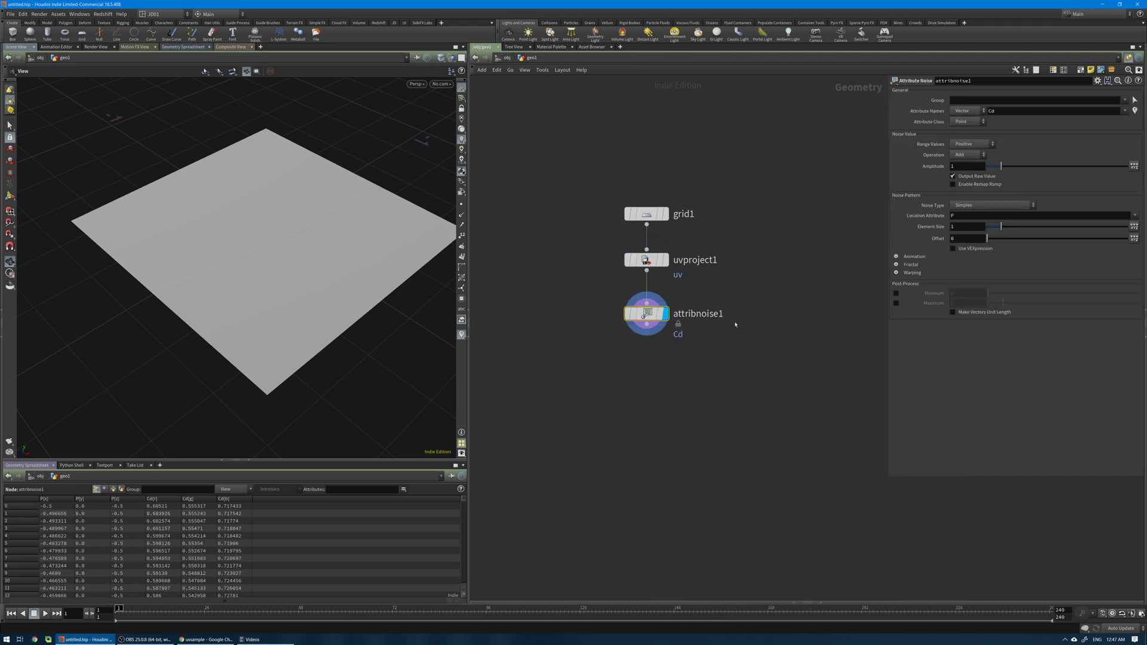
pyautogui.moveTo(289, 257)
pyautogui.mouseDown()
pyautogui.moveTo(314, 243)
pyautogui.moveTo(271, 244)
pyautogui.mouseUp()
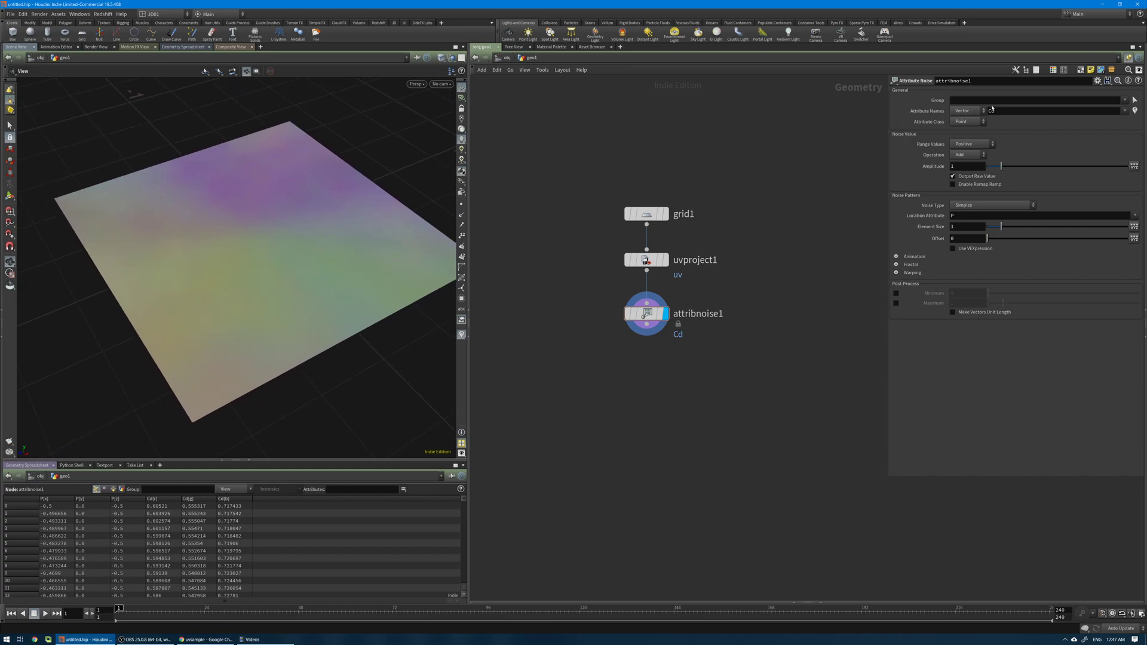
# - Reduce the element size of the Cd attribute noise to 0.23
pyautogui.click(1015, 111)
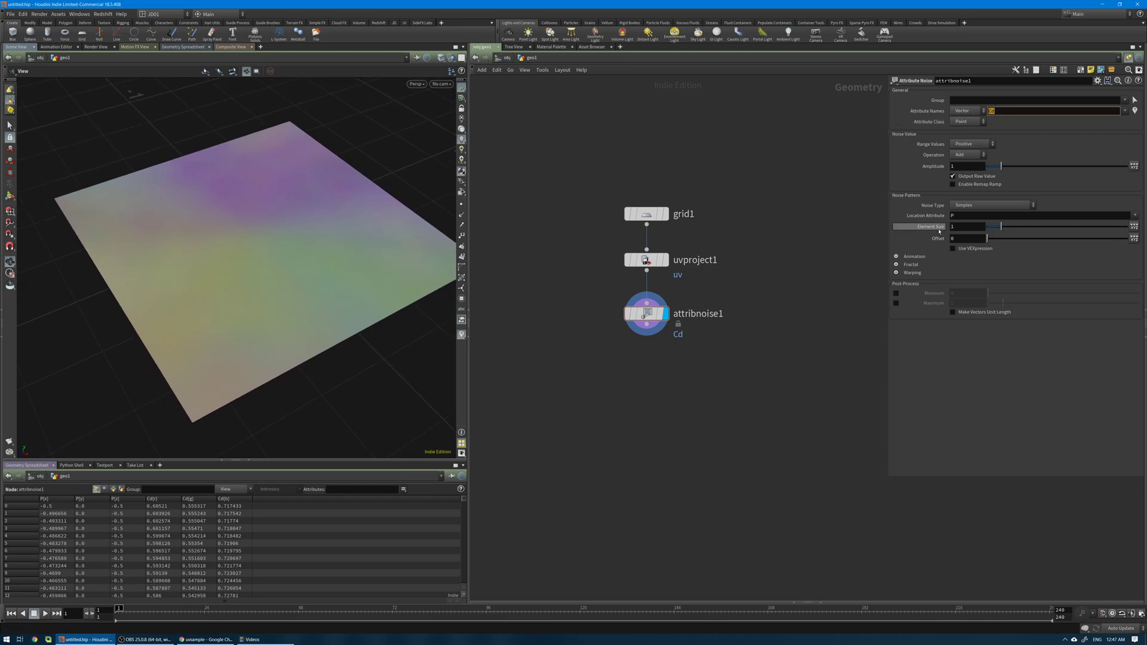
pyautogui.moveTo(1001, 231); pyautogui.dragTo(991, 229)
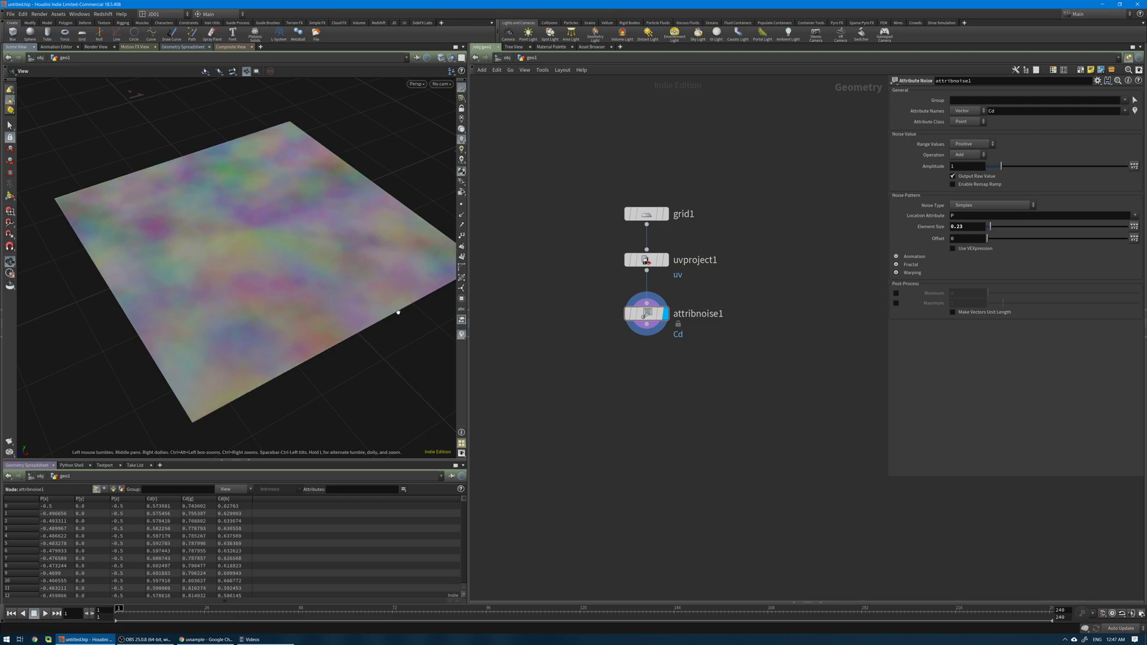
pyautogui.moveTo(311, 274)
pyautogui.mouseDown()
pyautogui.moveTo(282, 269)
pyautogui.moveTo(294, 261)
pyautogui.mouseUp()
# - Add a Null after the Attribute Noise node and name it OUT_clr
pyautogui.moveTo(593, 293); pyautogui.dragTo(658, 389)
pyautogui.press('n')
pyautogui.click(691, 390)
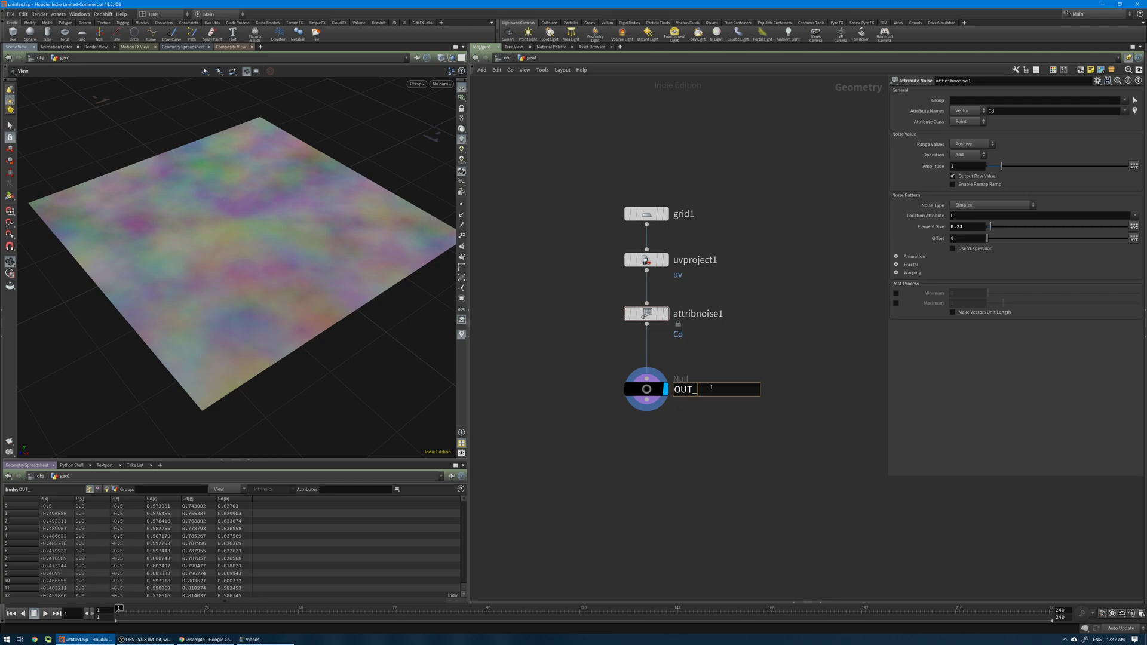
pyautogui.write('clr')
pyautogui.press('Return')
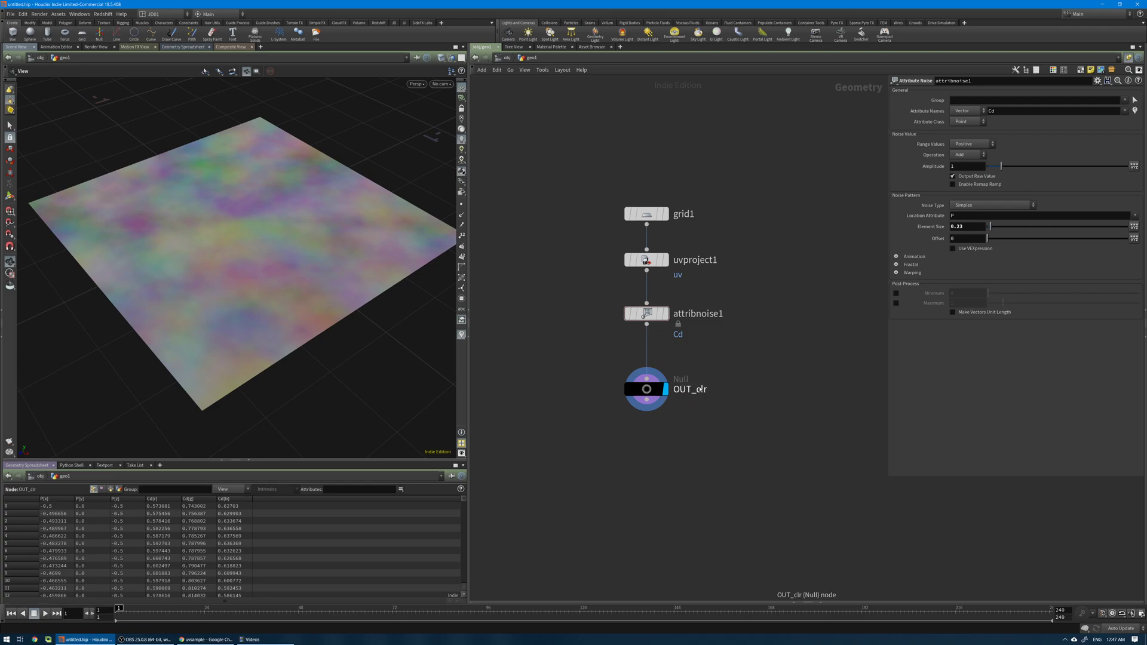
# - Rename the output null to OUT_attr and copy the node
pyautogui.doubleClick(712, 389)
pyautogui.press('BackSpace')
pyautogui.press('BackSpace')
pyautogui.write('attr')
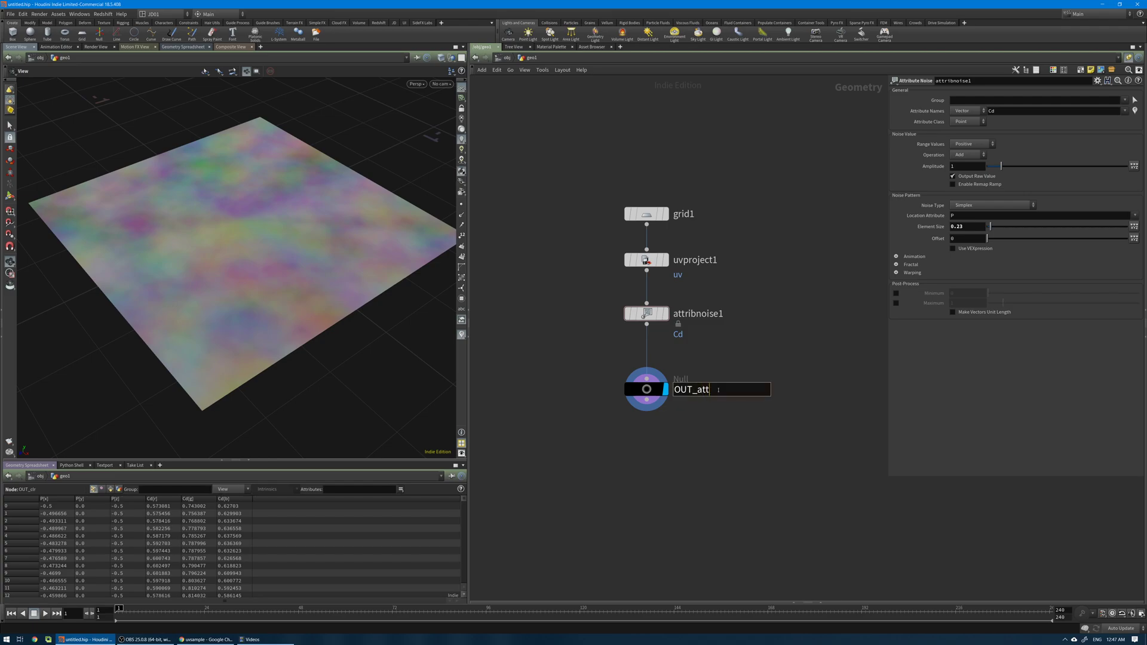
pyautogui.press('Return')
pyautogui.hotkey('ctrl', 'c')
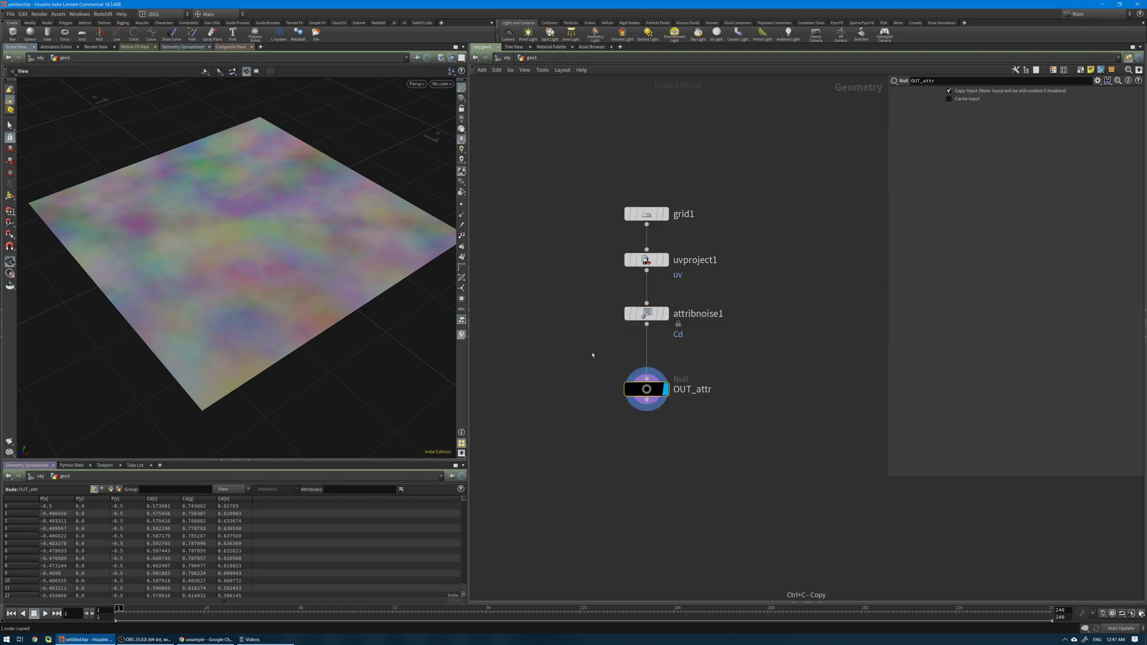
# - Return to the object level, add a COP2 Network below the geometry object, and go inside it
pyautogui.press('u')
pyautogui.press('Tab')
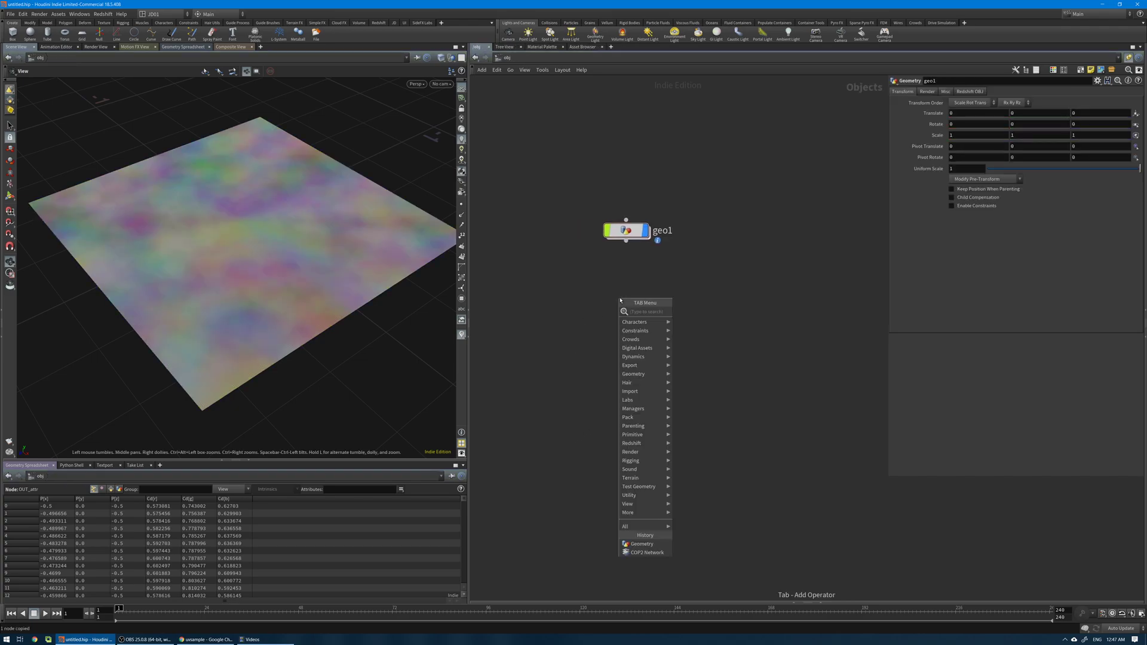
pyautogui.write('cop')
pyautogui.press('Return')
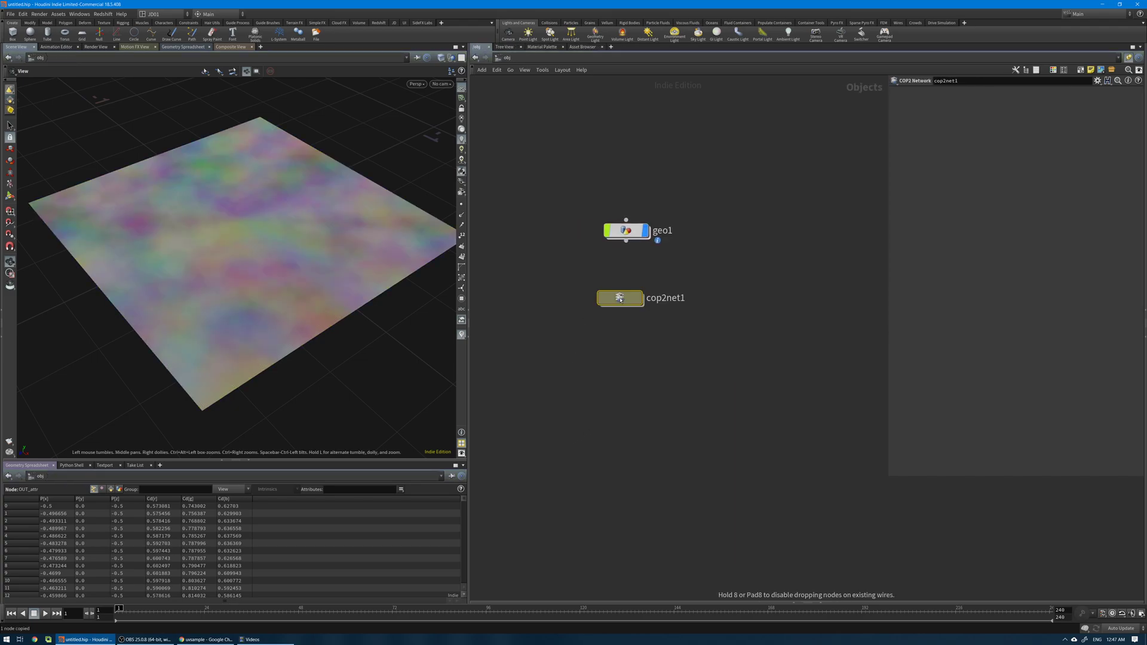
pyautogui.doubleClick(633, 300)
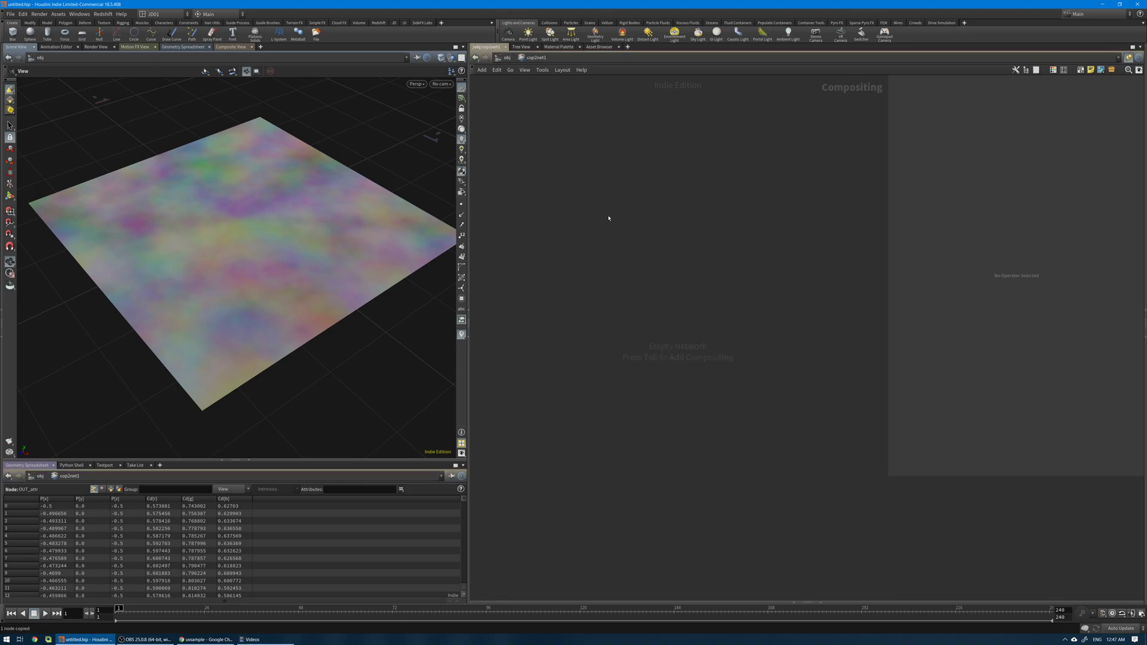
# - Add a VOP COP2 Generator node to the compositing network and position it
pyautogui.press('Tab')
pyautogui.write('c')
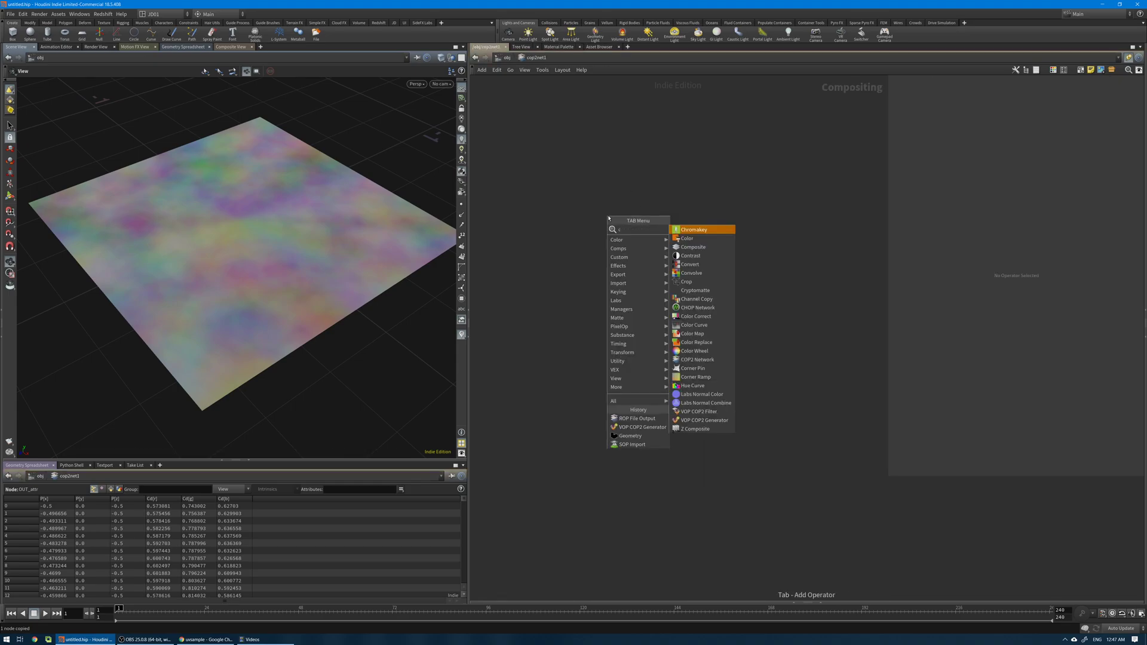
pyautogui.press('BackSpace')
pyautogui.write('vop')
pyautogui.press('Down')
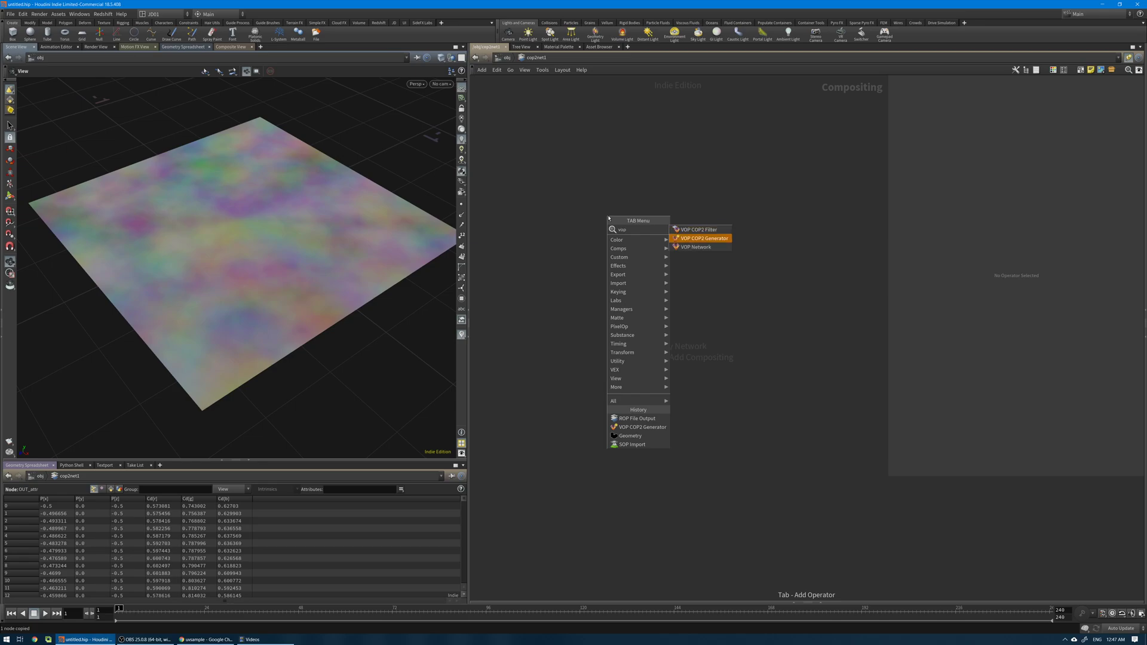
pyautogui.press('Return')
pyautogui.click(608, 219)
pyautogui.moveTo(608, 219); pyautogui.dragTo(644, 249)
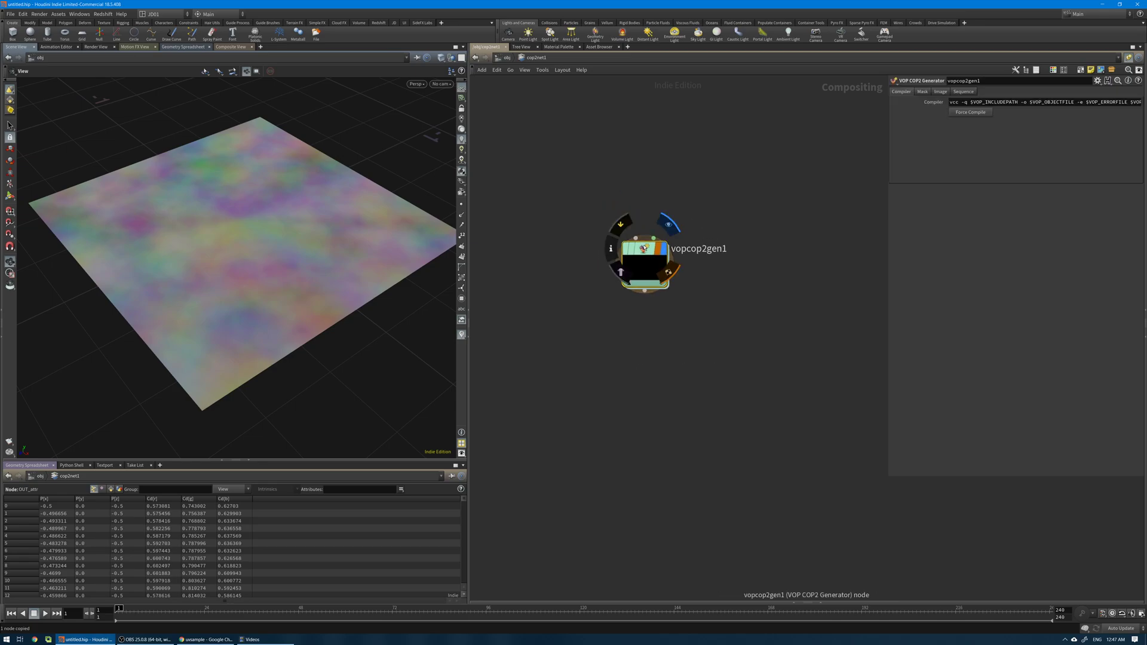
# - Go inside the VOP COP2 Generator, widen the network pane, and move the output node farther from the global variables node
pyautogui.doubleClick(643, 248)
pyautogui.moveTo(845, 200); pyautogui.dragTo(657, 174, button='middle')
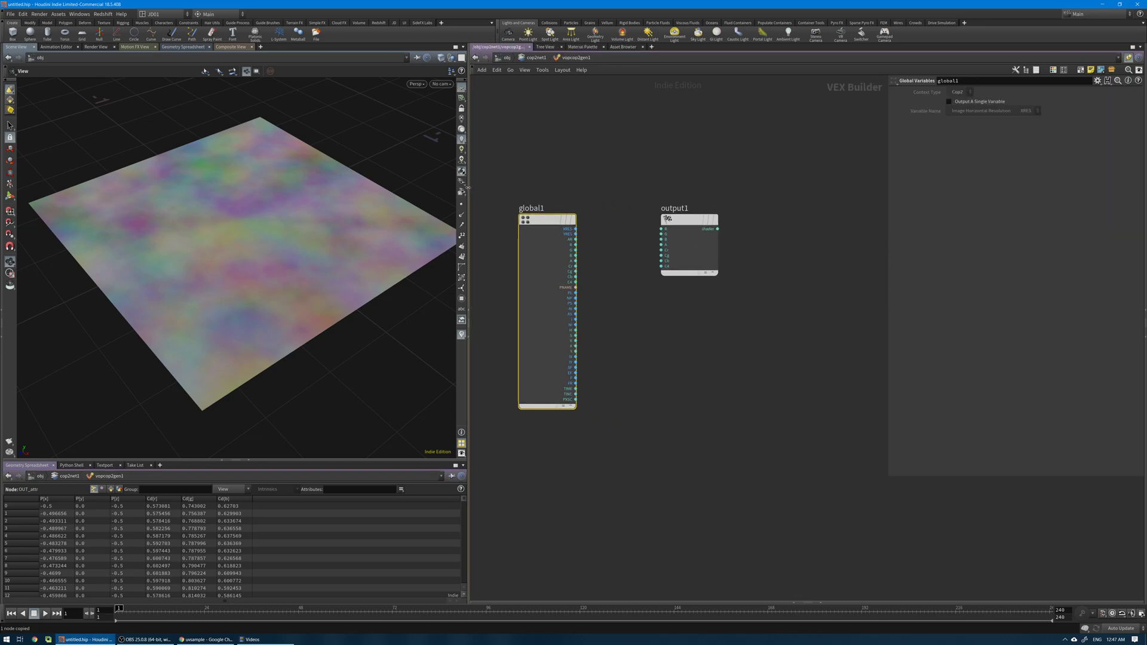
pyautogui.moveTo(468, 188); pyautogui.dragTo(425, 189)
pyautogui.moveTo(555, 171); pyautogui.dragTo(553, 146, button='middle')
pyautogui.moveTo(666, 193); pyautogui.dragTo(754, 194)
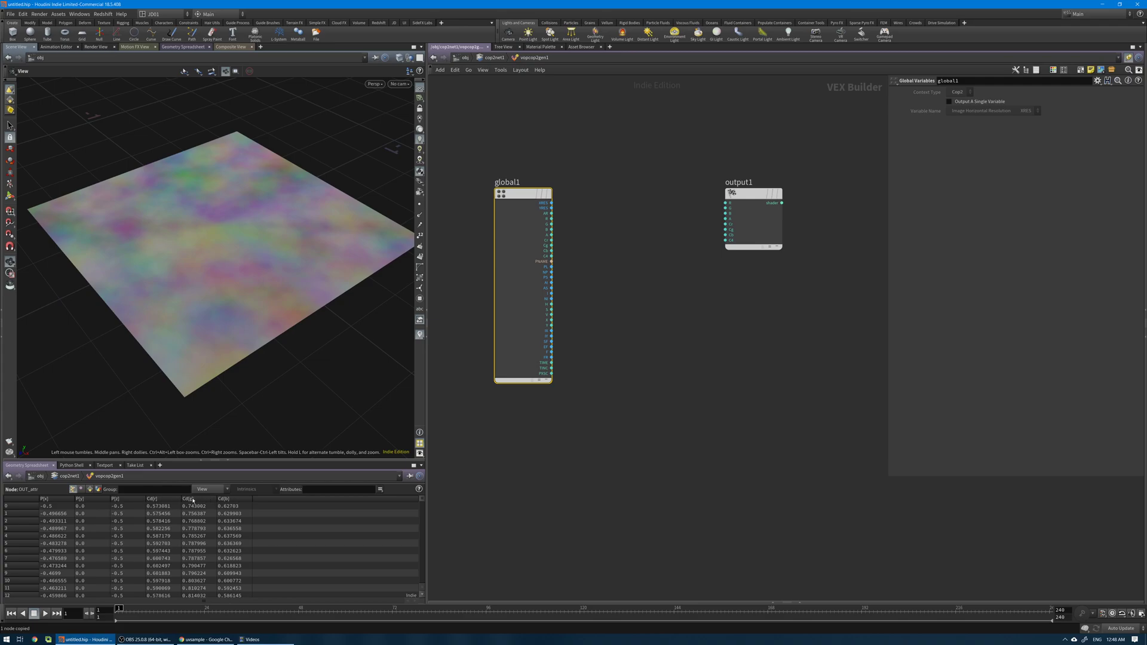
pyautogui.moveTo(248, 328); pyautogui.dragTo(252, 274)
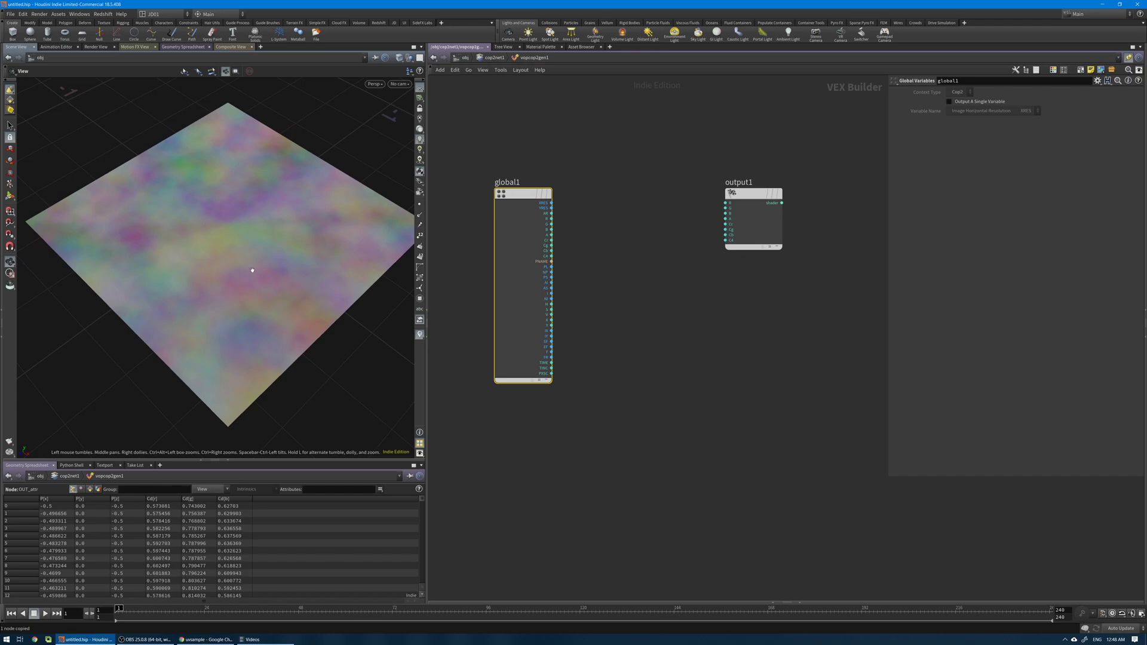
# - Add a Snippet node between the global variables and output nodes
pyautogui.click(623, 231)
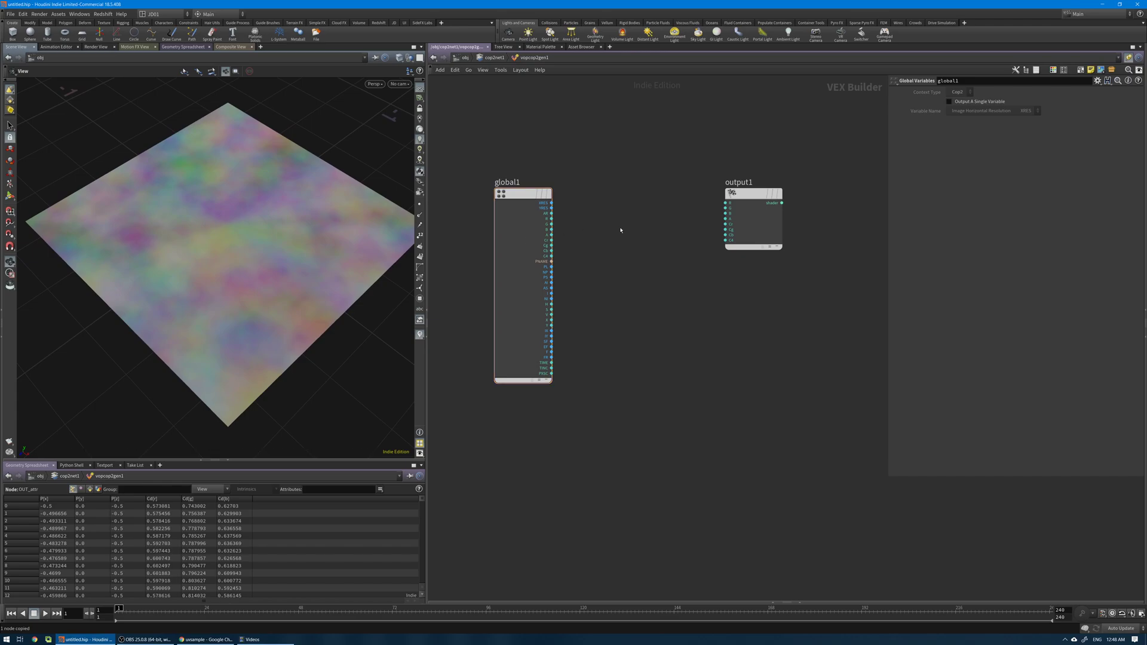
pyautogui.press('Tab')
pyautogui.write('sni')
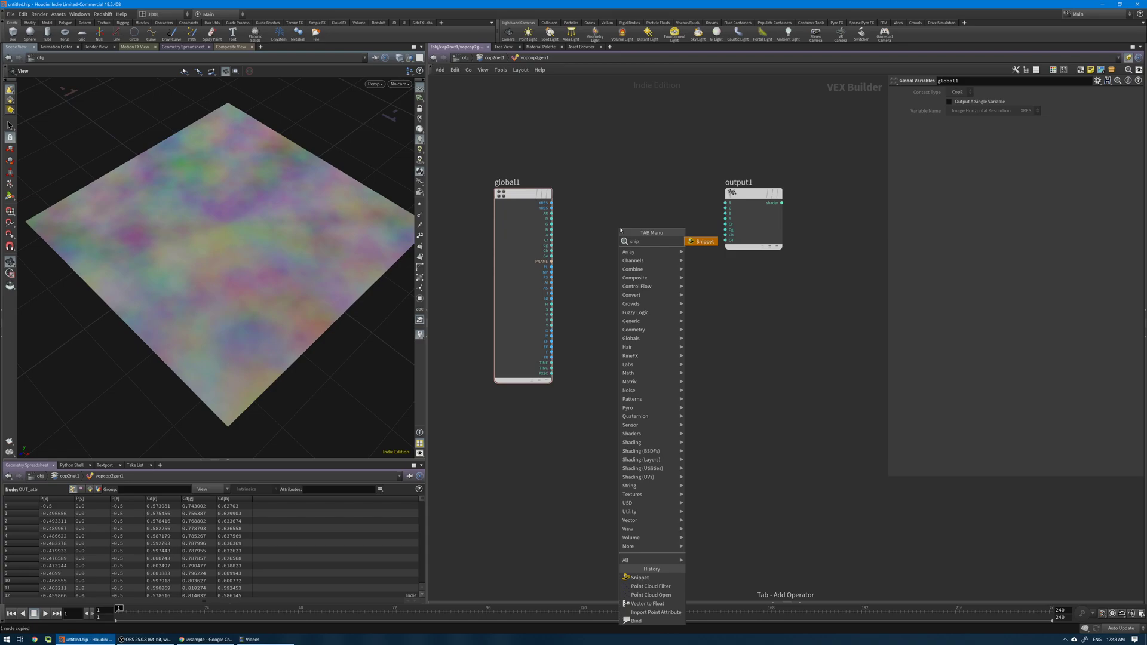
pyautogui.press('Return')
pyautogui.click(639, 233)
# - Open the snippet's code in a separate editor window and write the first line vector UV = set(X, Y);
pyautogui.click(917, 126)
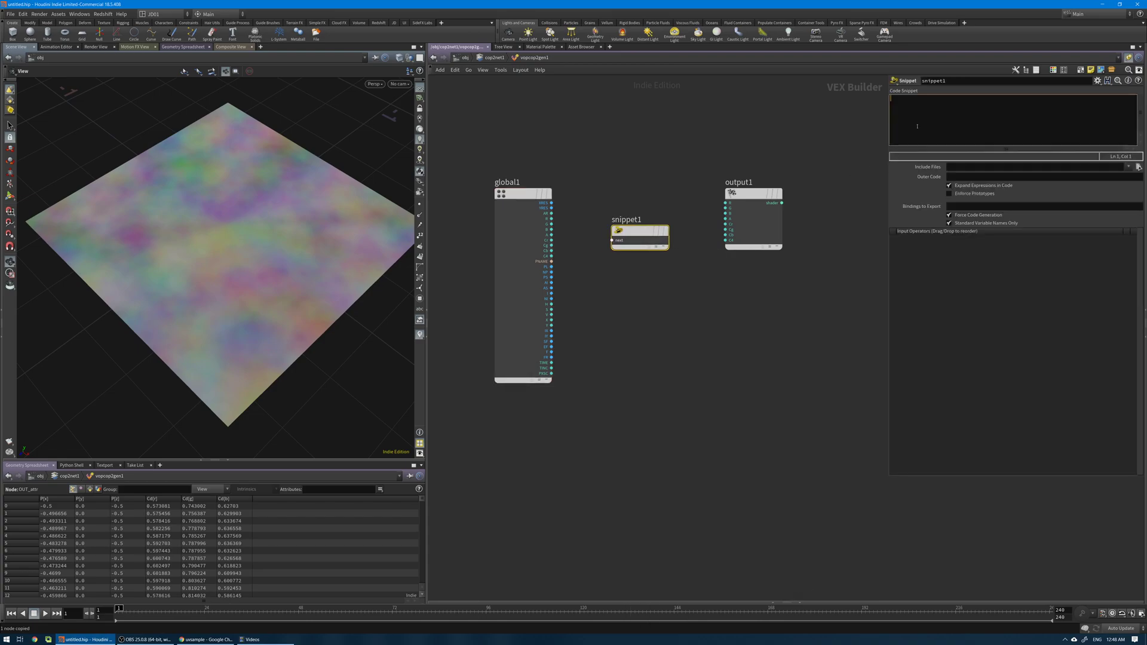
pyautogui.hotkey('alt', 'e')
pyautogui.moveTo(774, 202); pyautogui.dragTo(772, 264)
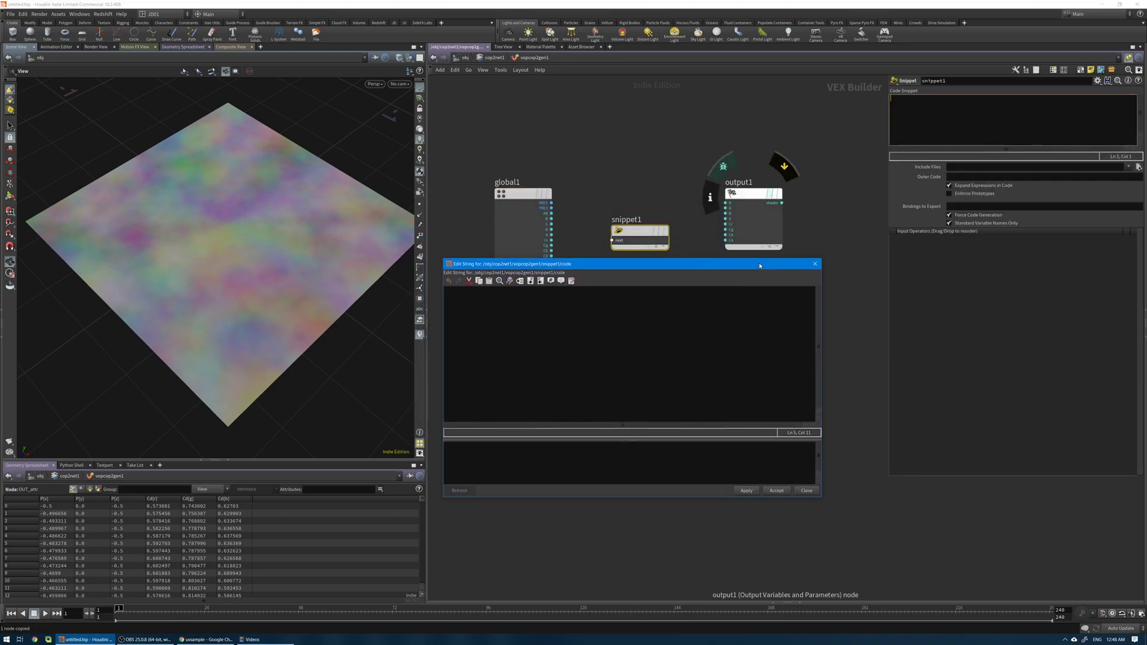
pyautogui.moveTo(548, 265); pyautogui.dragTo(575, 294)
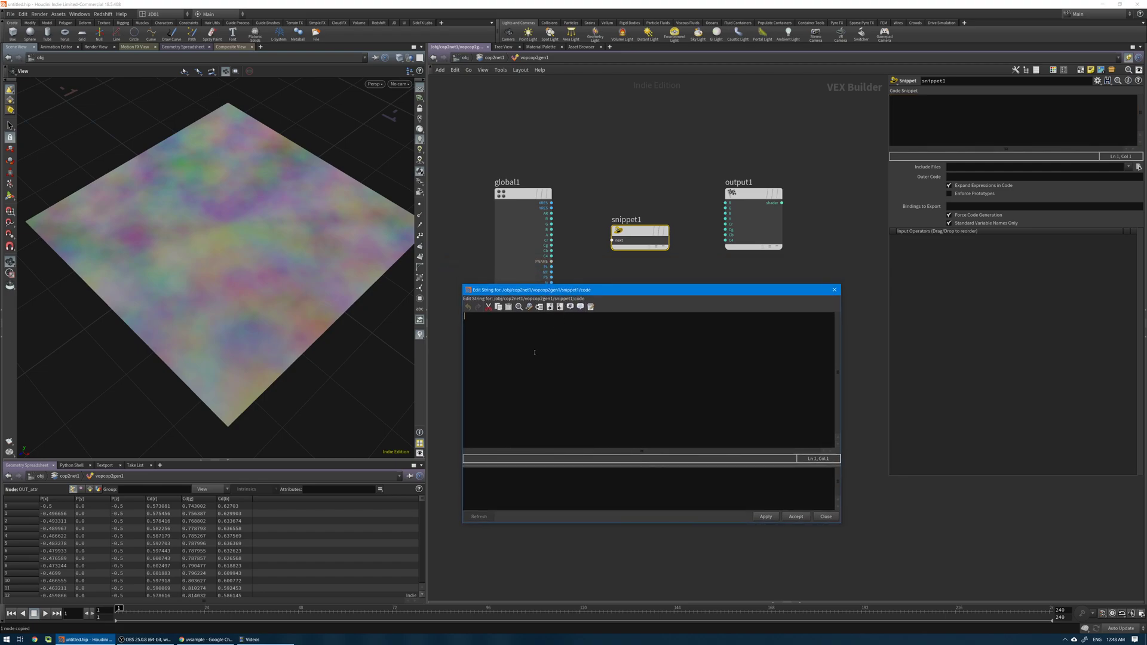
pyautogui.write('vector U')
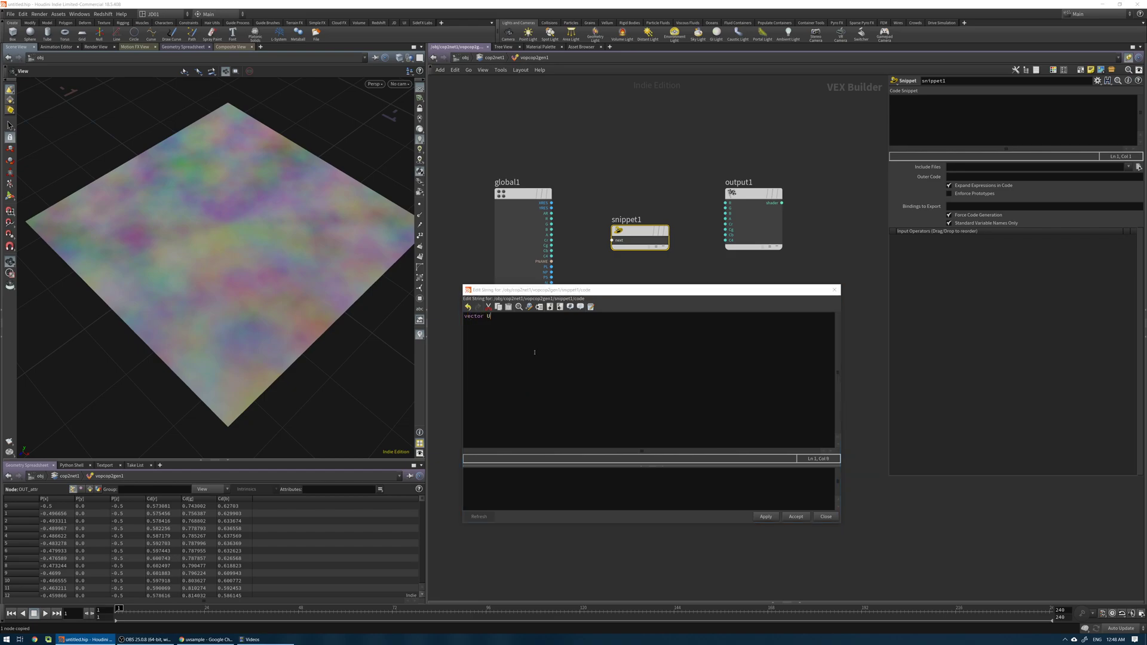
pyautogui.write('V = set(x')
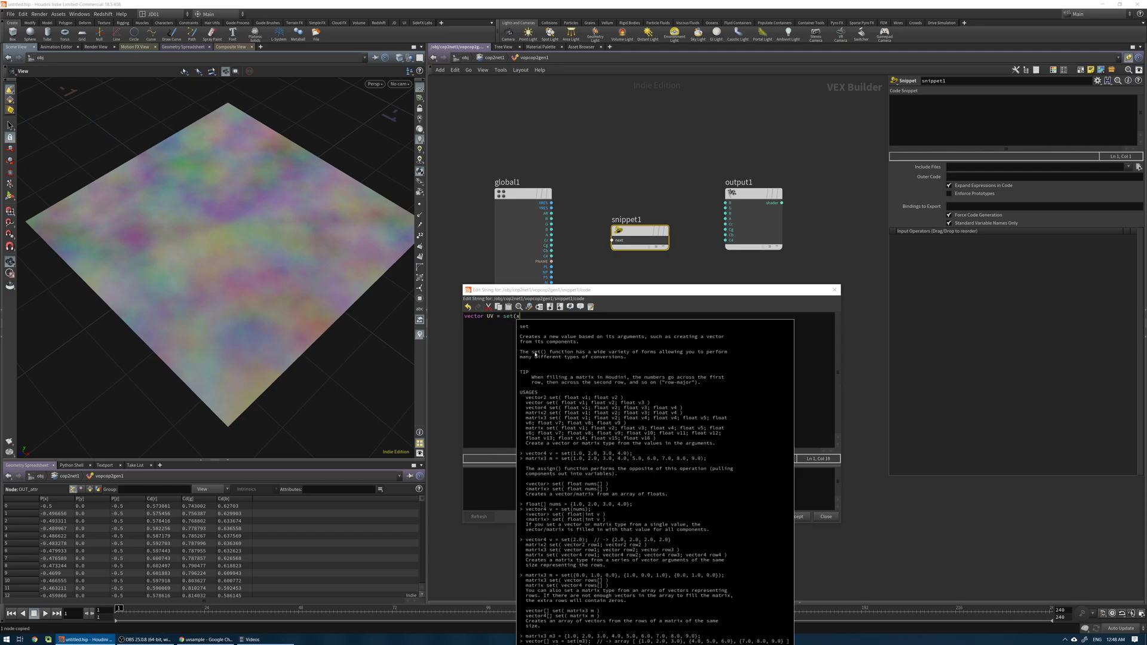
pyautogui.write(', ')
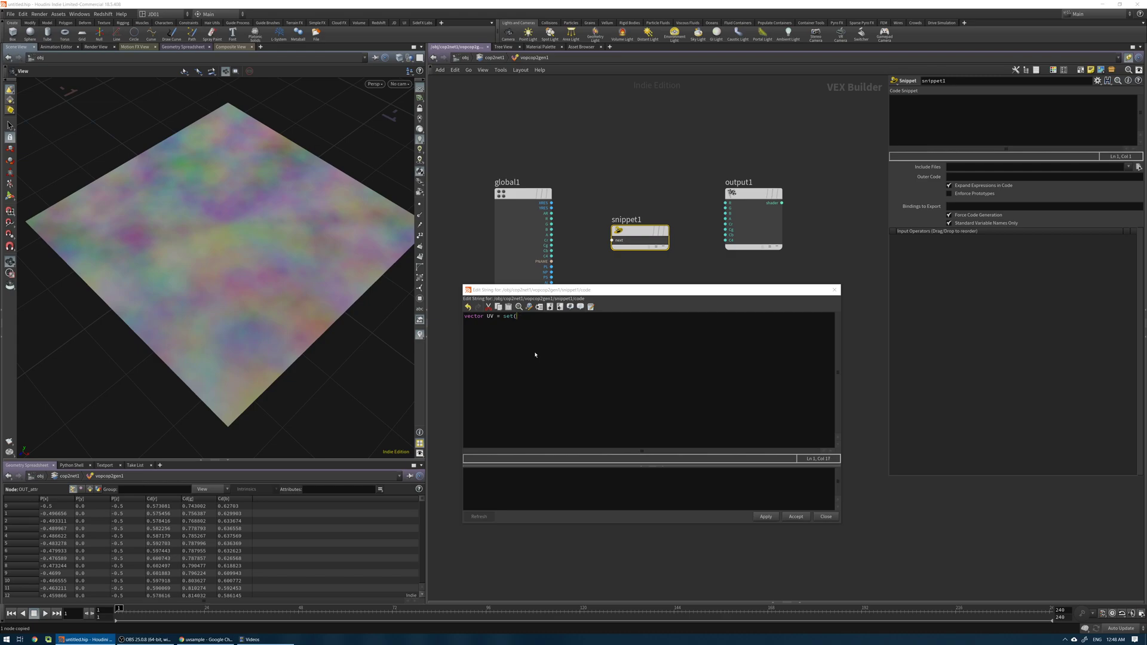
pyautogui.write('X, Y);')
pyautogui.press('Return')
# - Add the code line vector cl = uvsample("op:/obj/geo1/OUT_attr", "Cd", "uv", UV);
pyautogui.write('vector')
pyautogui.write('c')
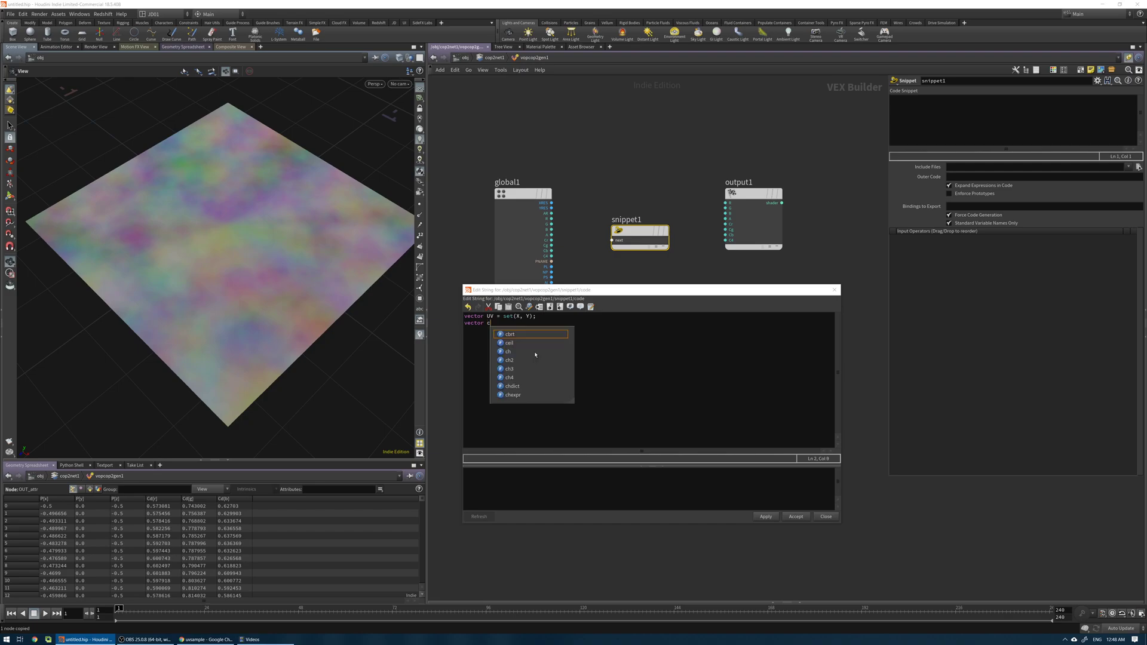
pyautogui.write('l')
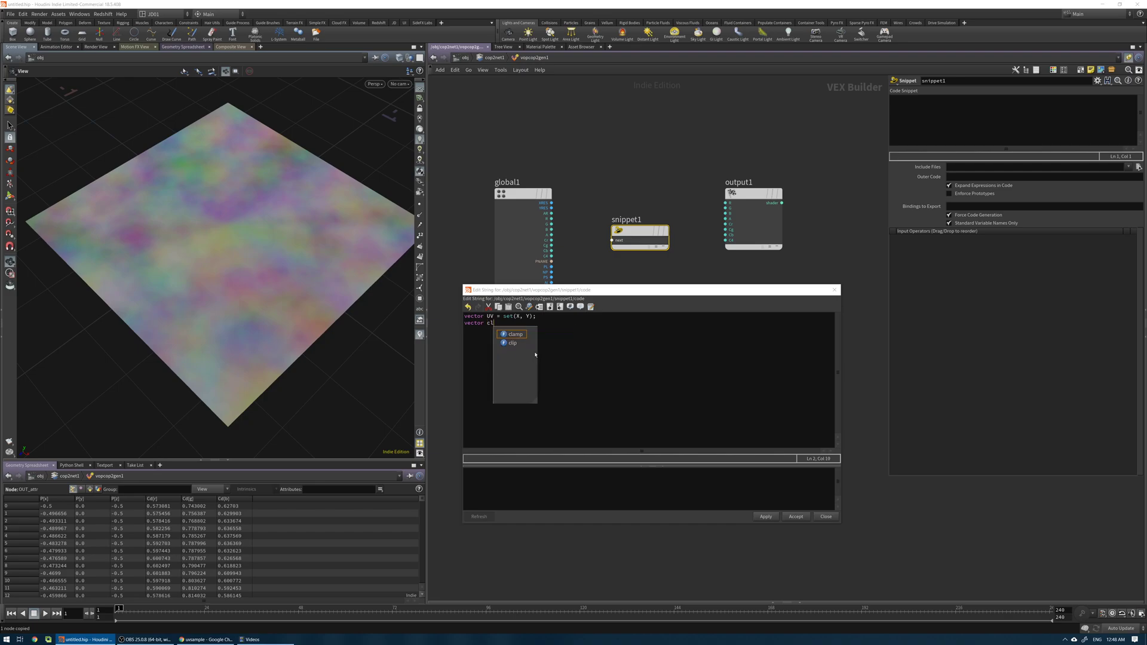
pyautogui.write(' = ')
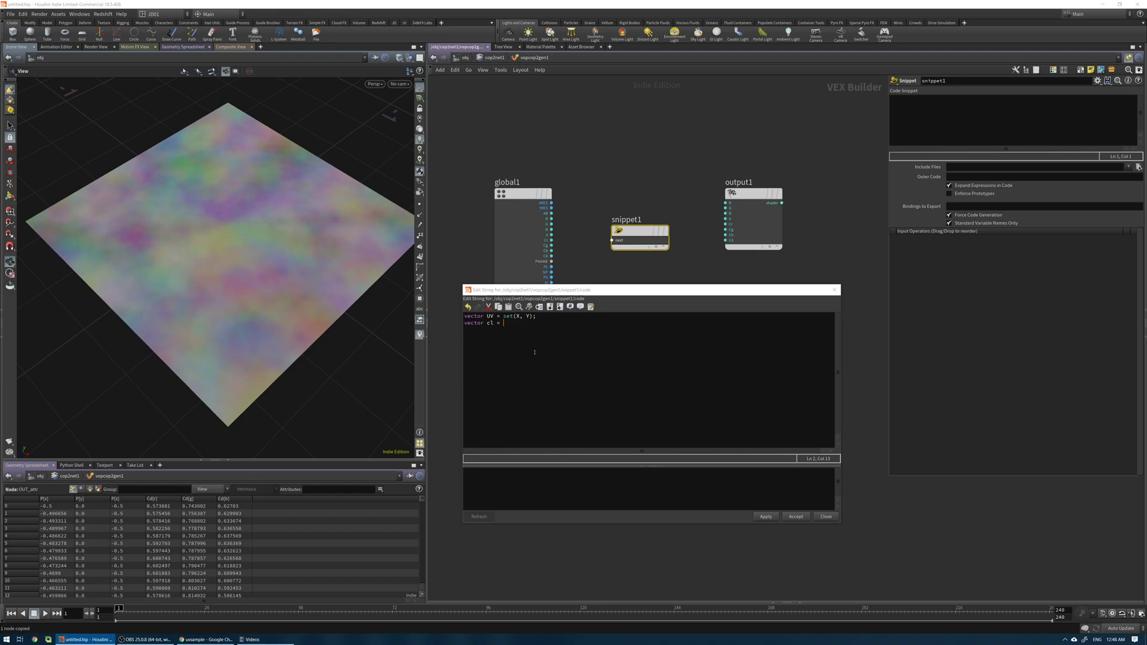
pyautogui.write('uvsa')
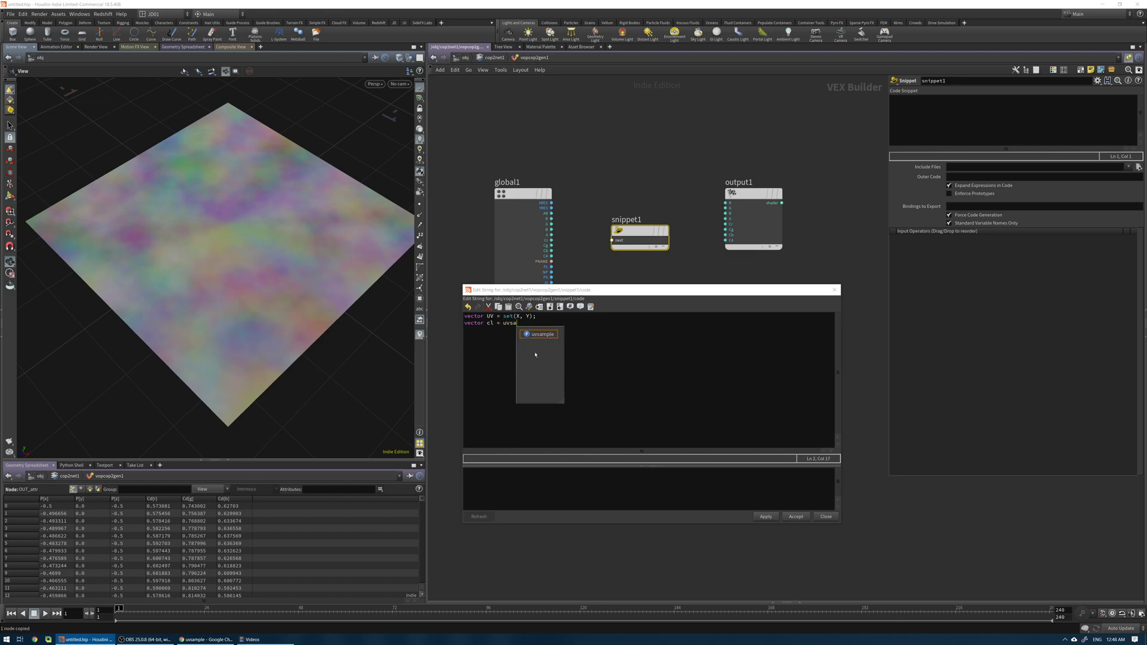
pyautogui.write('mple(')
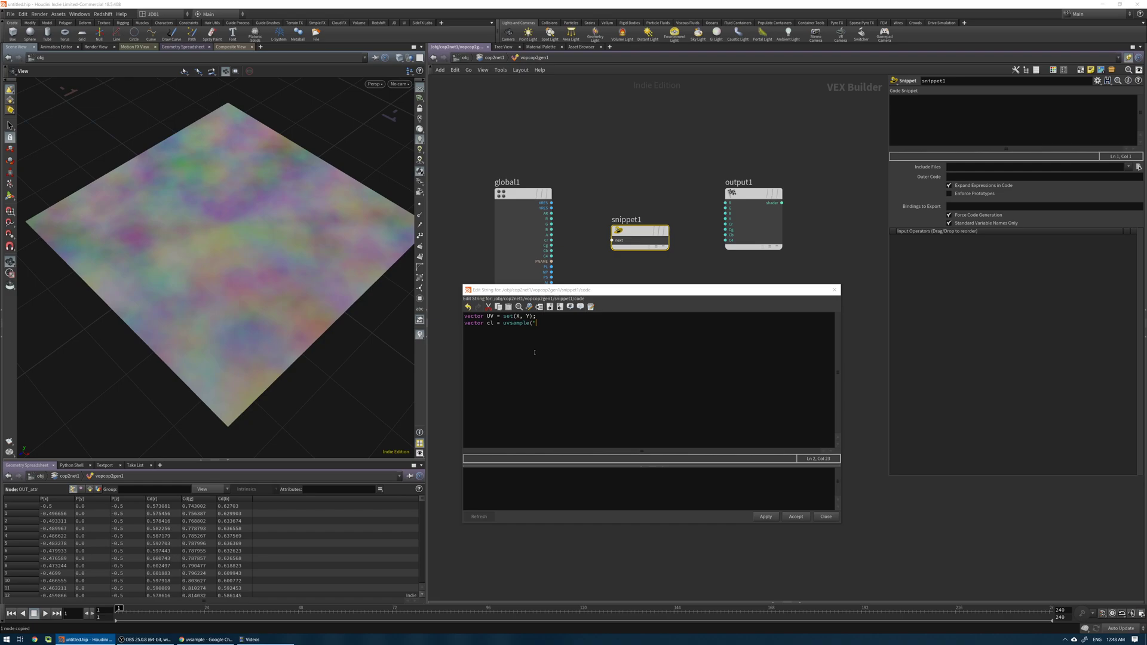
pyautogui.write('"op')
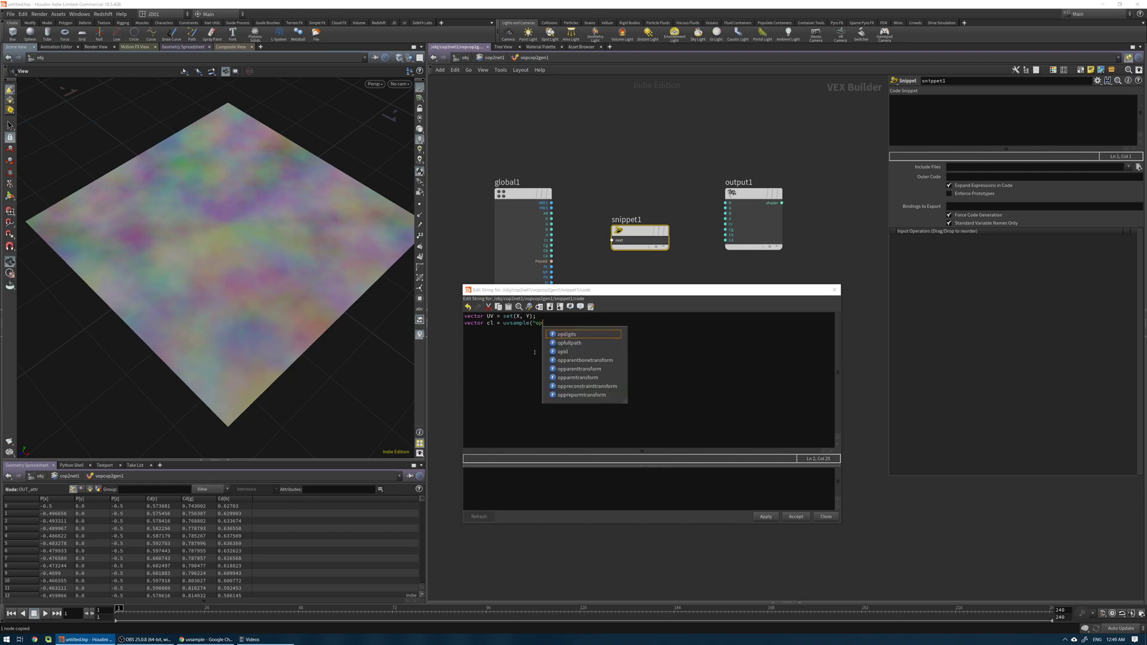
pyautogui.write(':')
pyautogui.write('/obj/geo1/OUT_attr')
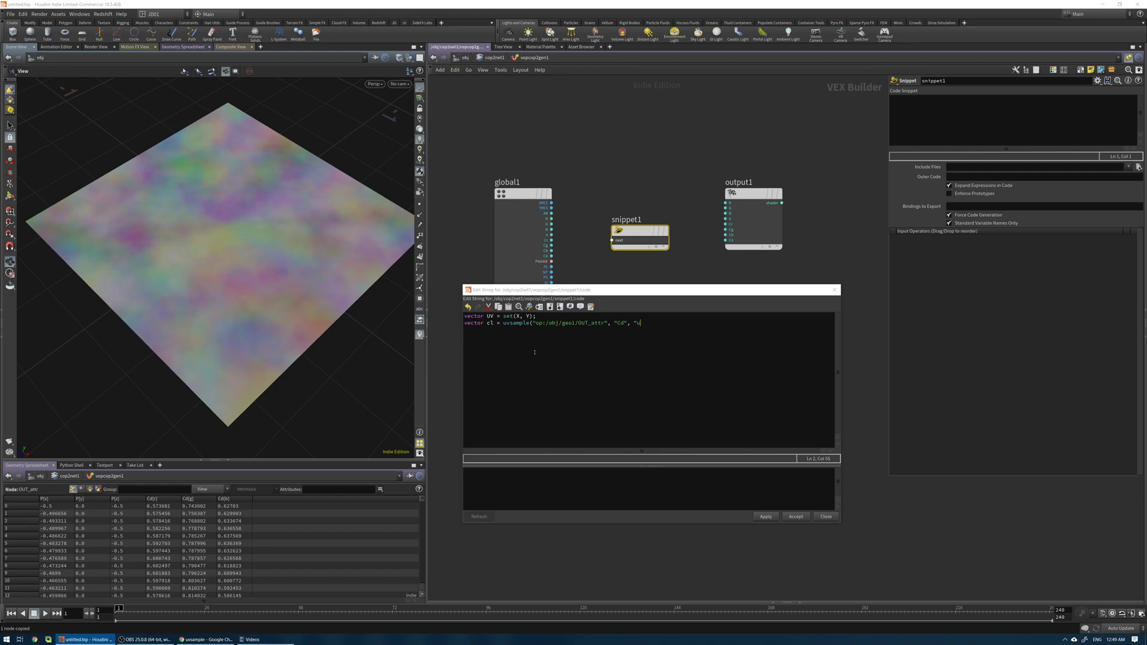
pyautogui.write('v", UV);')
pyautogui.press('Return')
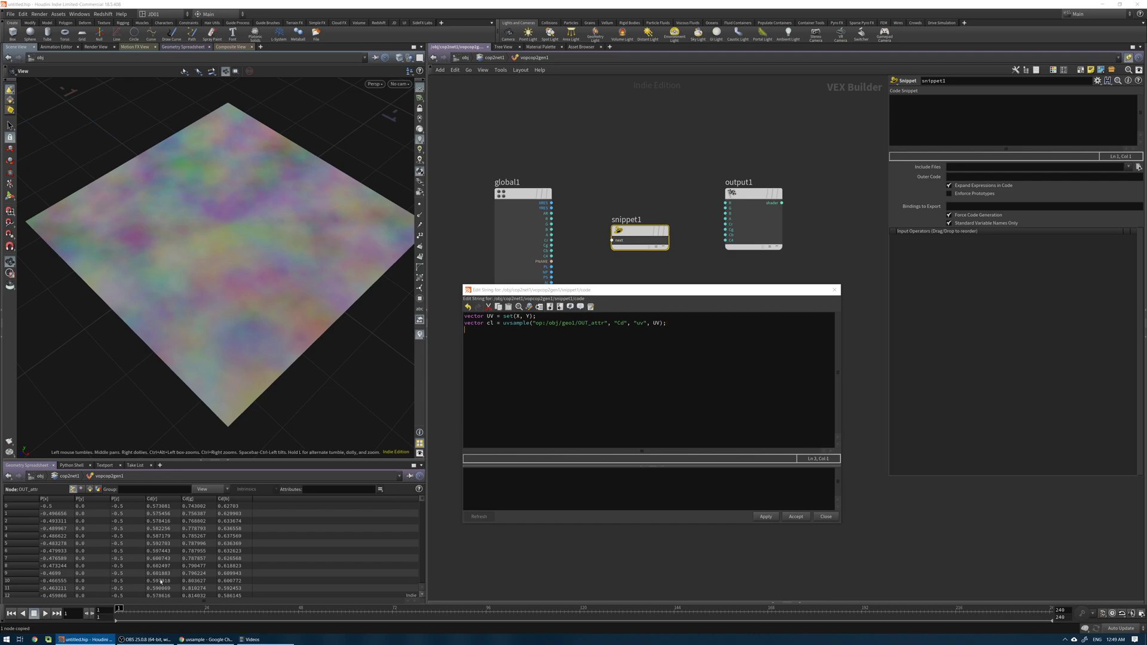
# - Switch to Chrome, check the uvw argument in the uvsample documentation, and return to Houdini
pyautogui.click(206, 639)
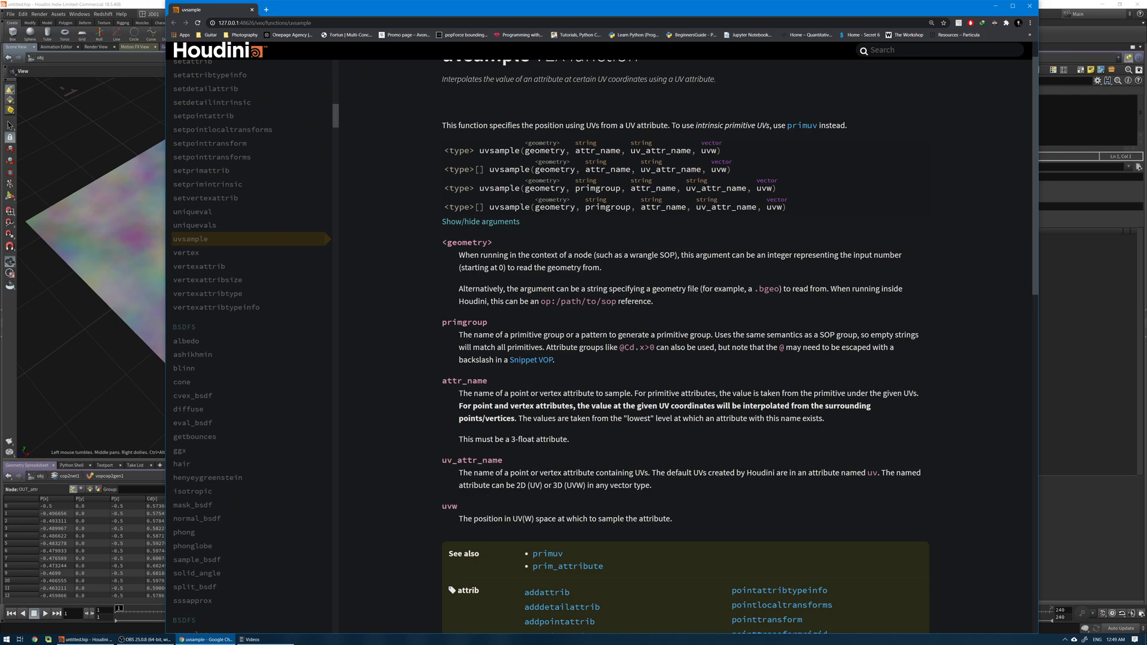
pyautogui.moveTo(459, 519); pyautogui.dragTo(498, 520)
pyautogui.click(676, 524)
pyautogui.click(996, 6)
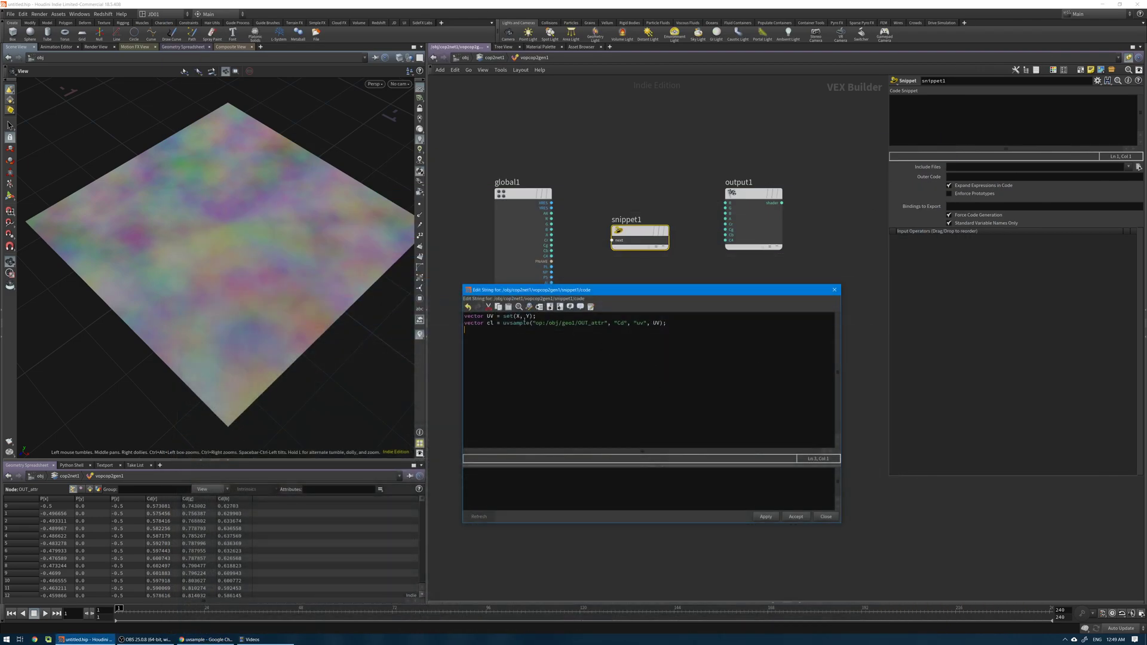
# - Below a blank line in the snippet code, start separate lines for R, G and B, and complete the first as R = cl.x;
pyautogui.click(526, 316)
pyautogui.moveTo(567, 239); pyautogui.dragTo(566, 157, button='middle')
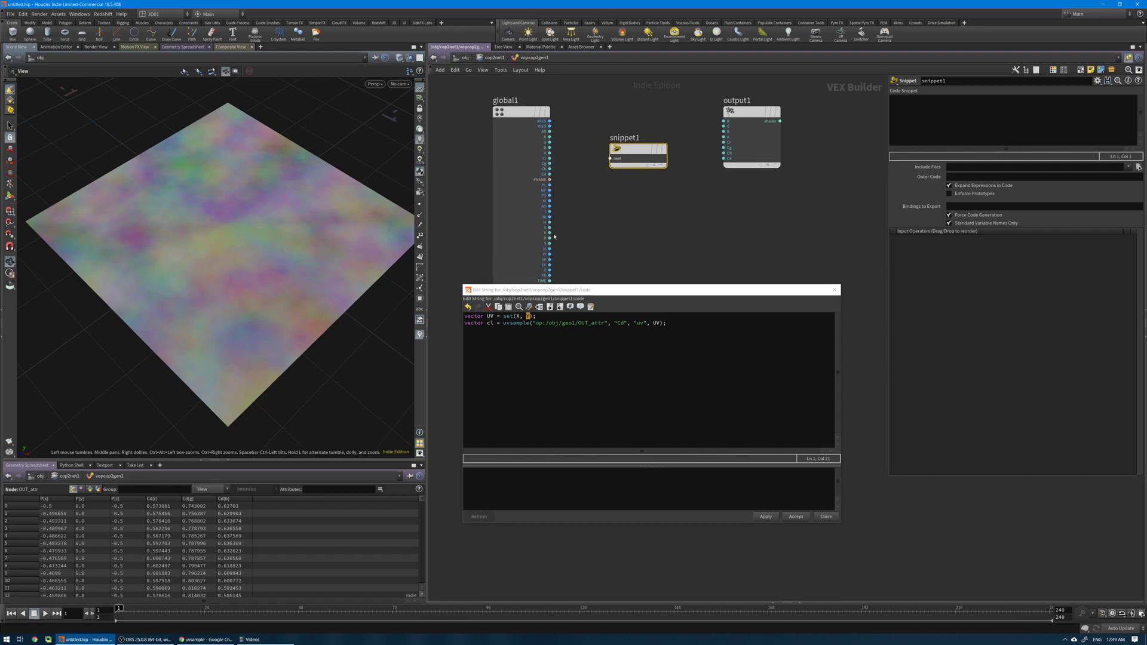
pyautogui.click(645, 349)
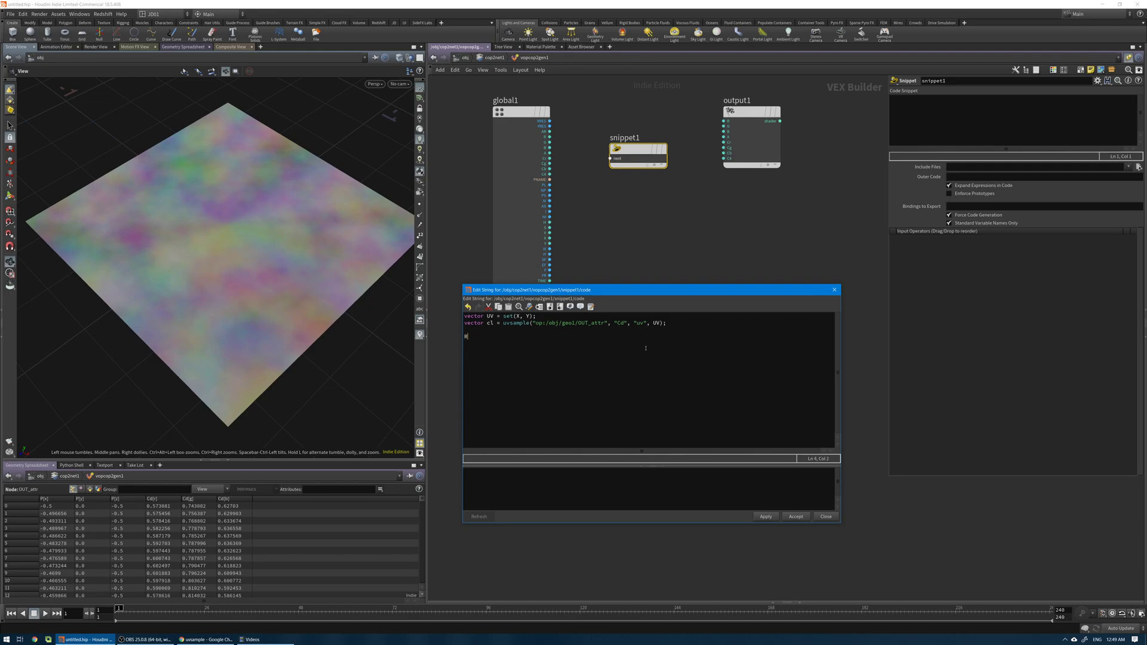
pyautogui.write('G')
pyautogui.press('Return')
pyautogui.scroll(2, 571, 145)
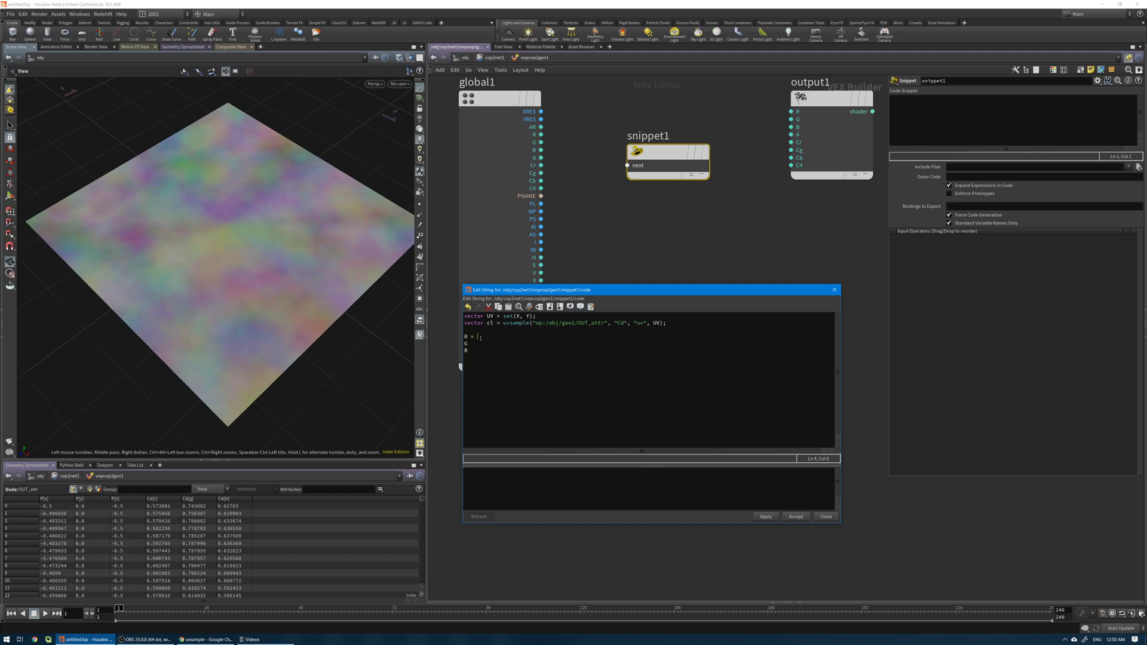
pyautogui.write('c')
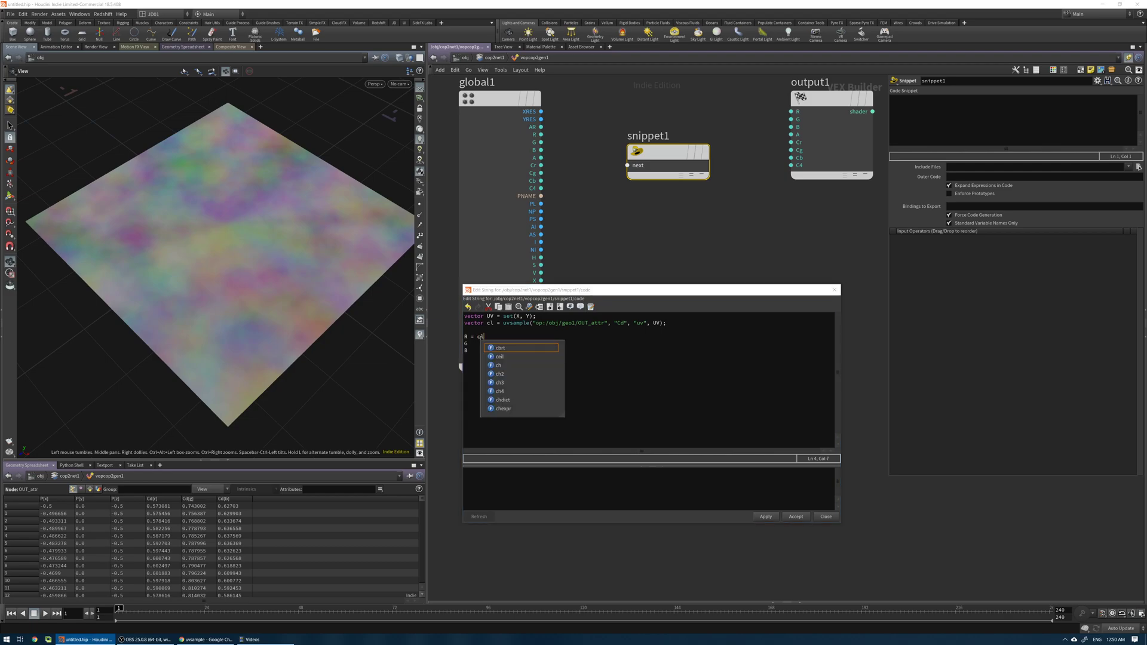
pyautogui.write('l.x')
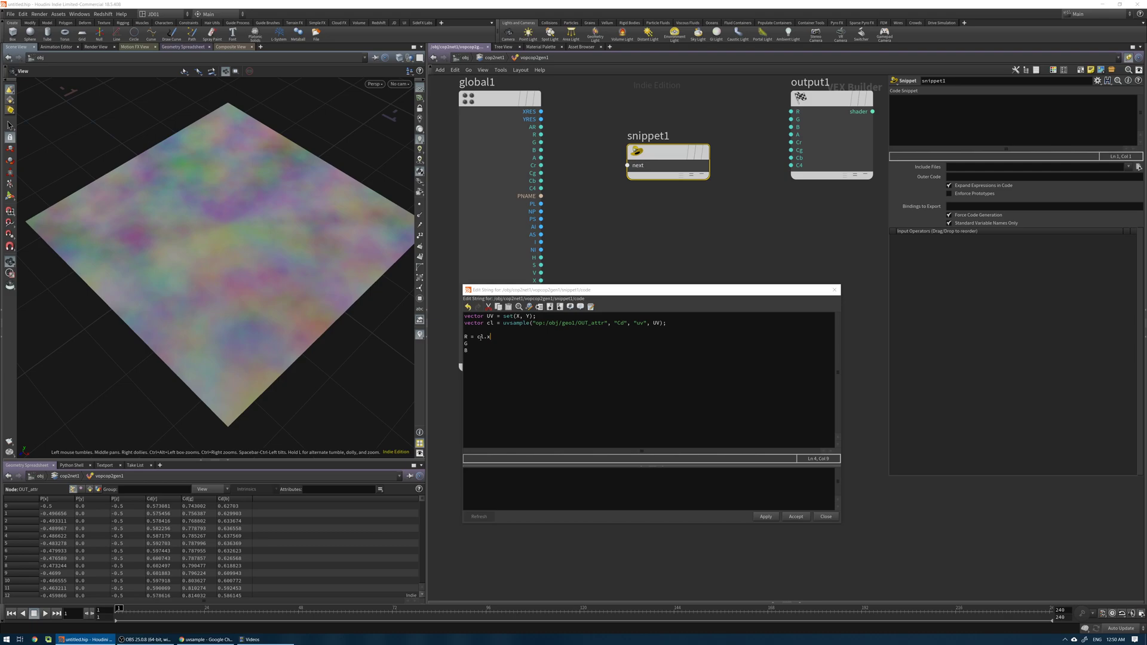
pyautogui.write(';')
# - Complete the remaining channel lines as G = cl.y; and B = cl.z;, and accept the snippet code
pyautogui.press('Down')
pyautogui.write('= cl')
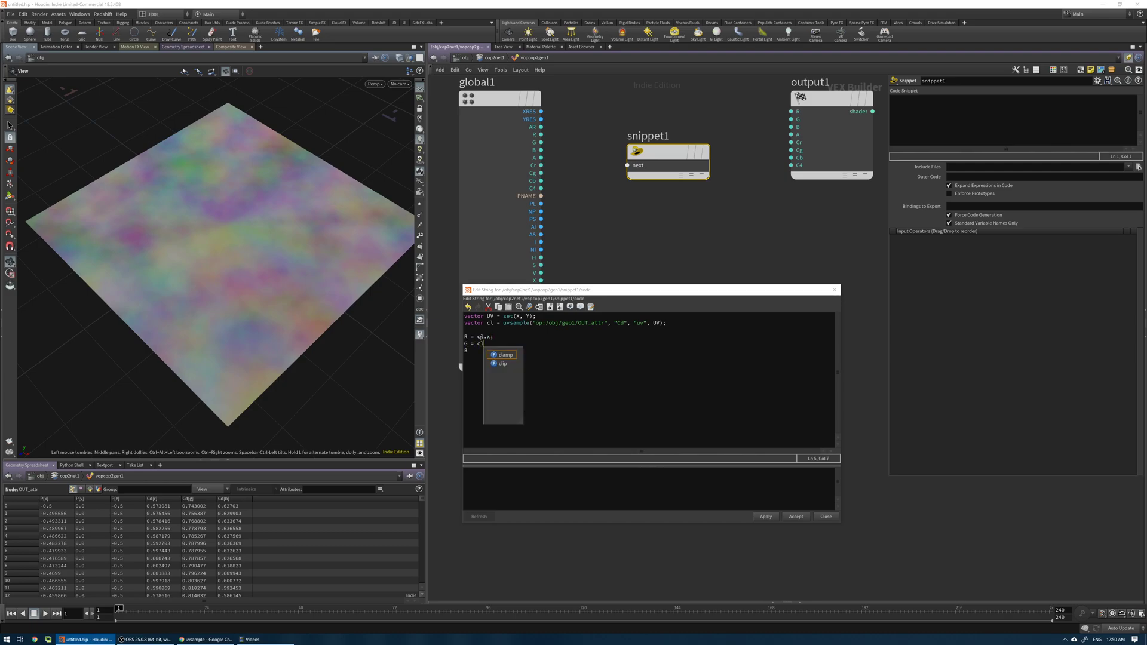
pyautogui.write('.y;')
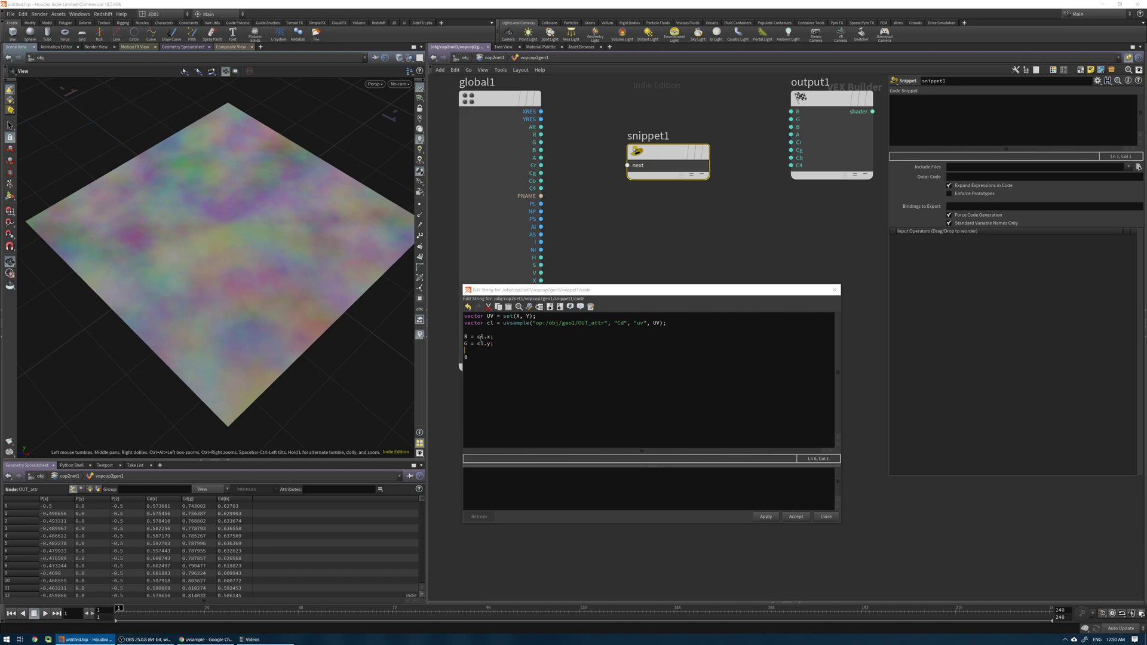
pyautogui.press('Down')
pyautogui.write('cl.z;')
pyautogui.click(766, 516)
pyautogui.click(795, 516)
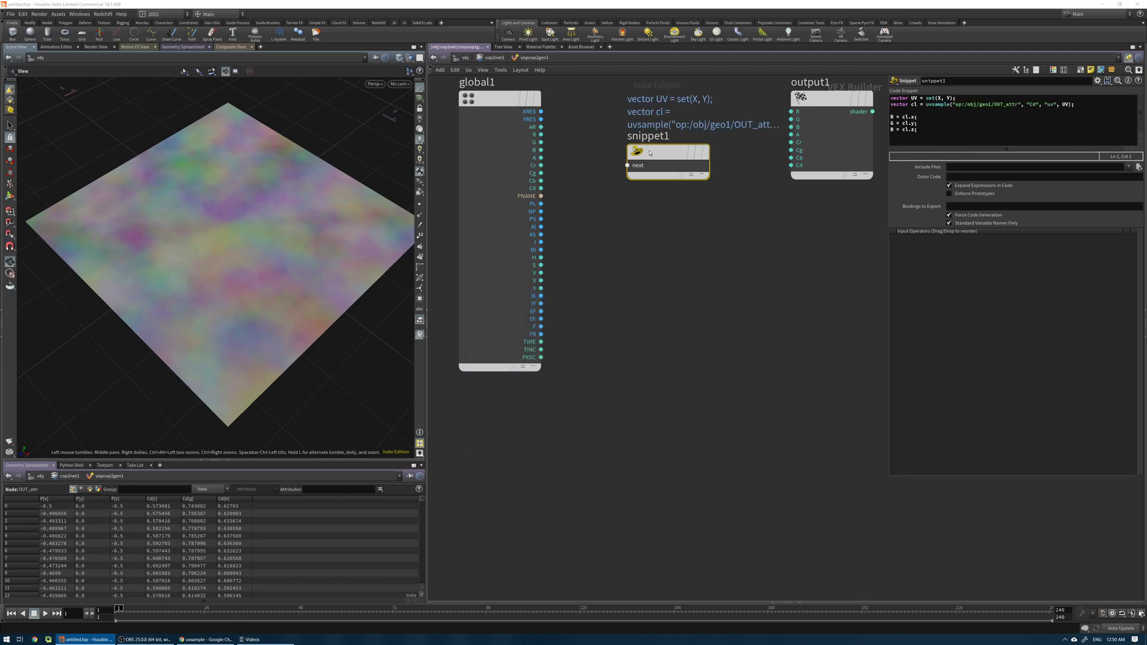
# - Connect the R, G, B, X and Y outputs of the global variables node to the snippet's inputs
pyautogui.moveTo(627, 165); pyautogui.dragTo(540, 142)
pyautogui.moveTo(627, 180); pyautogui.dragTo(541, 150)
pyautogui.moveTo(627, 188); pyautogui.dragTo(540, 281)
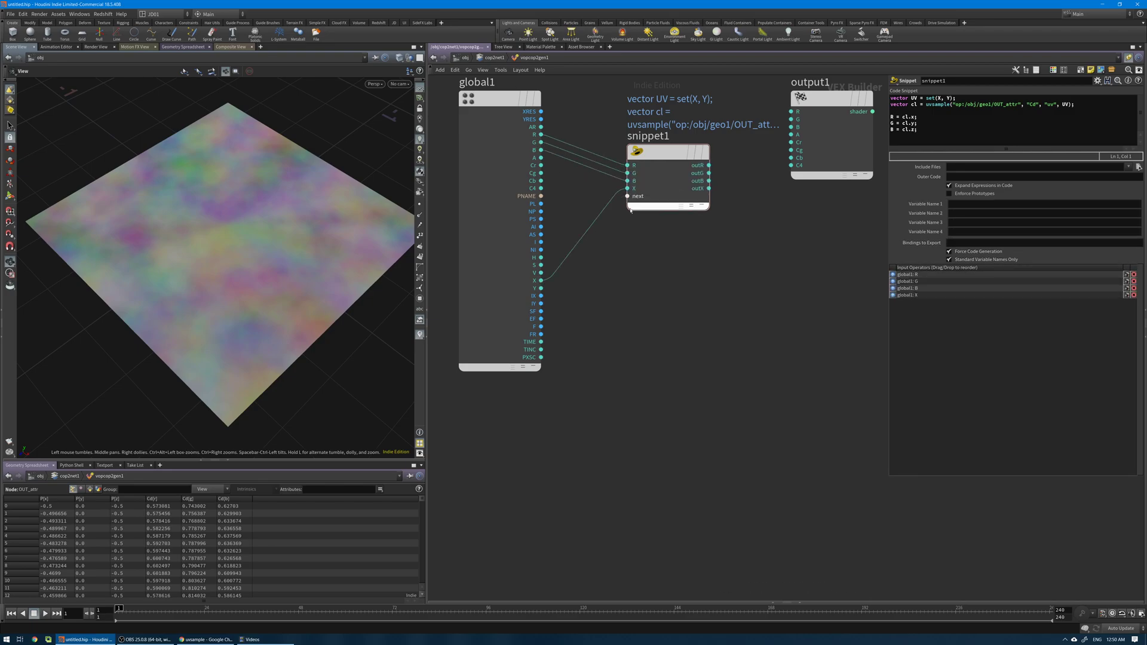
pyautogui.moveTo(627, 195); pyautogui.dragTo(541, 287)
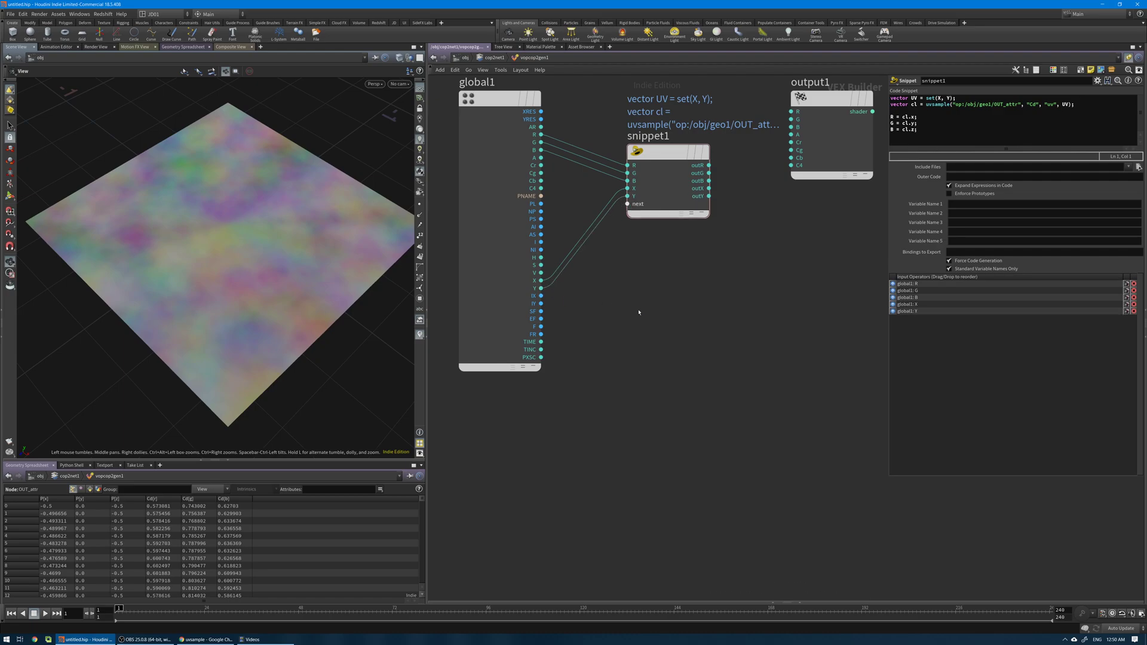
# - Move the output node level with the snippet and connect outR, outG and outB to its R, G and B inputs
pyautogui.moveTo(723, 294)
pyautogui.mouseDown(button='middle')
pyautogui.moveTo(687, 327)
pyautogui.moveTo(706, 314)
pyautogui.mouseUp(button='middle')
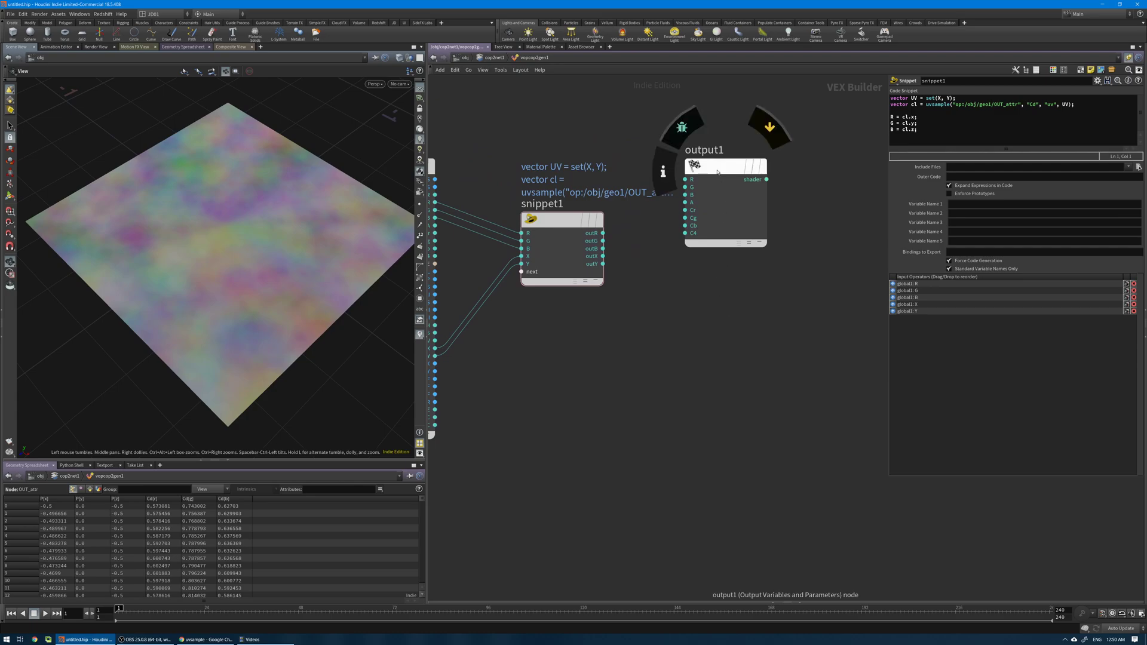
pyautogui.moveTo(718, 172); pyautogui.dragTo(752, 234)
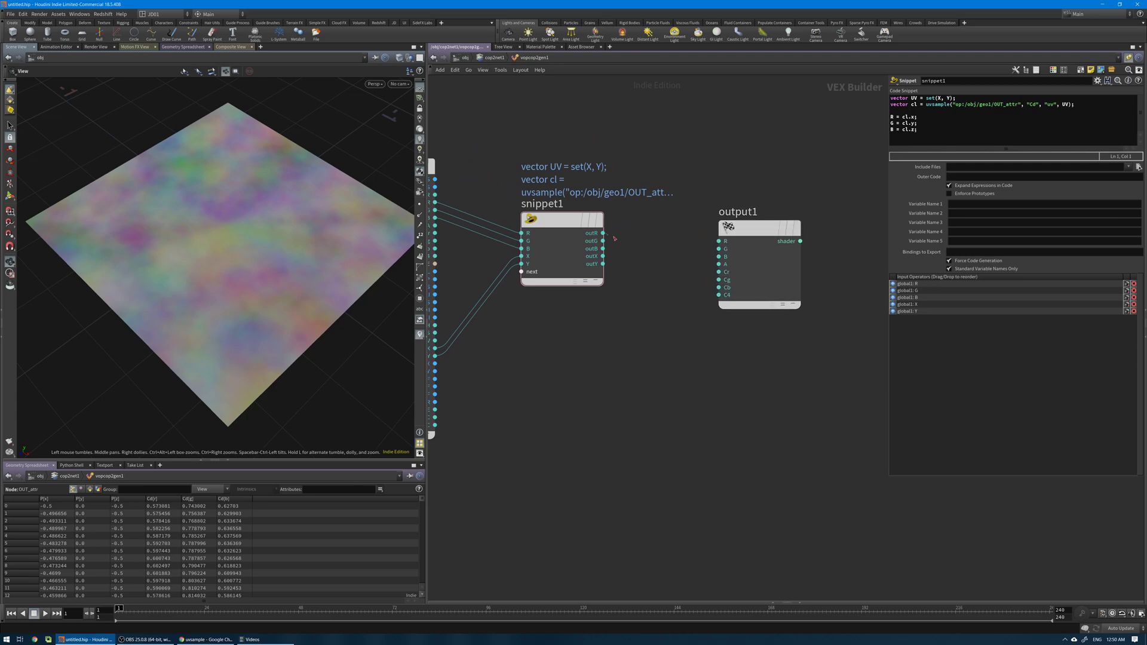
pyautogui.moveTo(602, 233); pyautogui.dragTo(717, 256)
pyautogui.press('h')
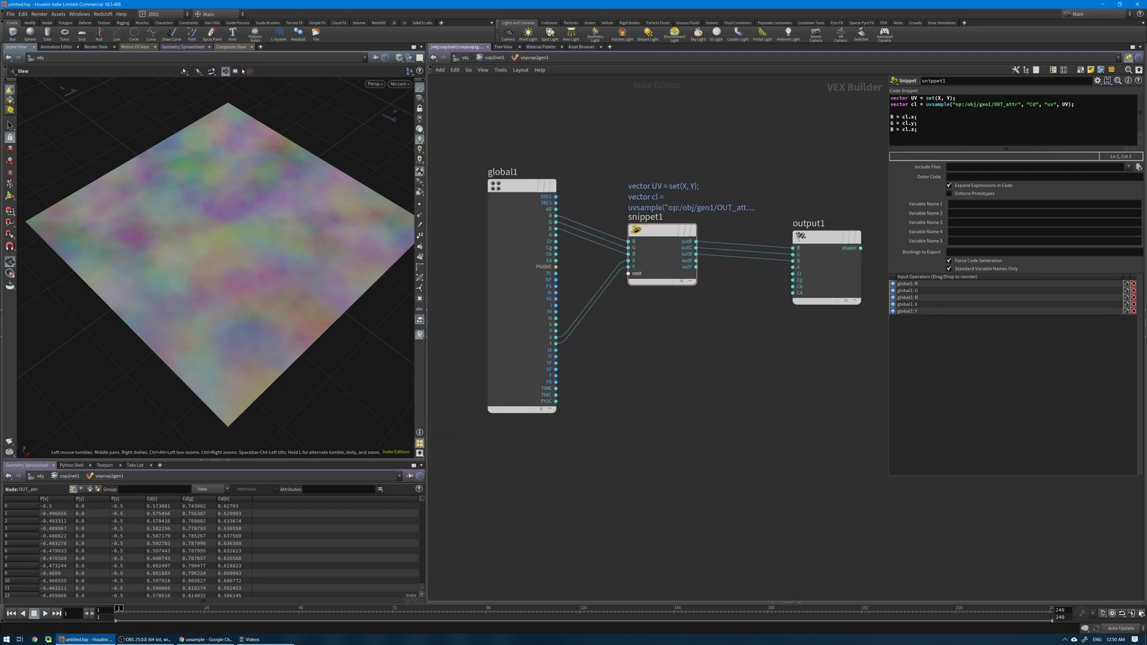
# - Show the generated image in the Composite View and inspect it in full
pyautogui.click(231, 47)
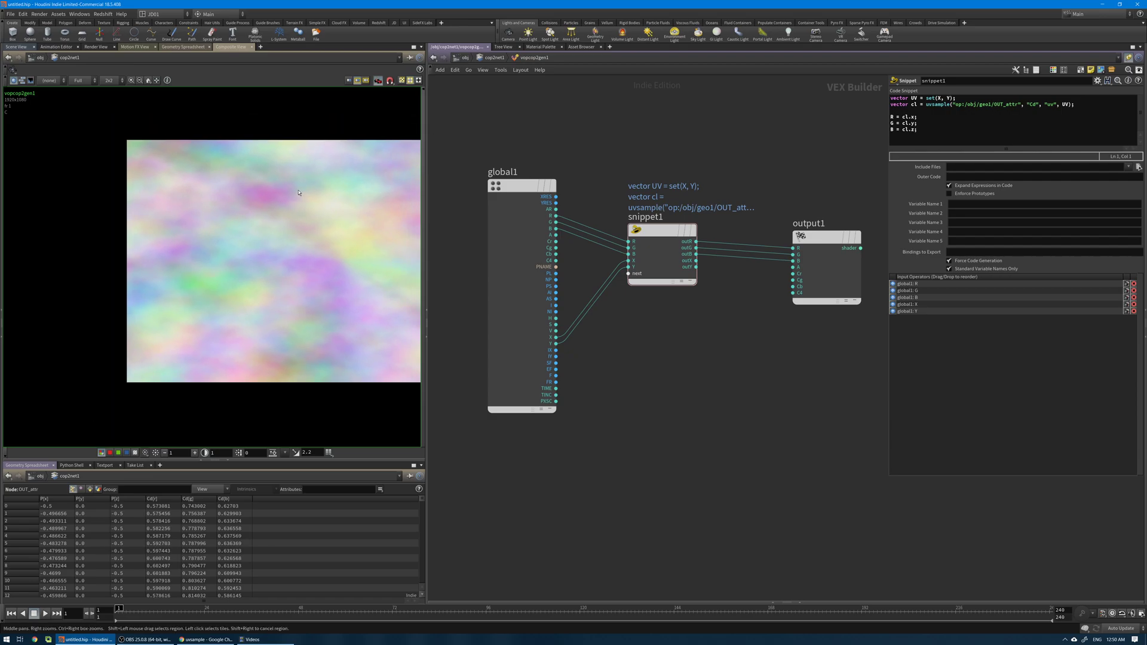
pyautogui.scroll(-4, 242, 206)
pyautogui.scroll(3, 272, 218)
pyautogui.moveTo(291, 231)
pyautogui.mouseDown(button='middle')
pyautogui.moveTo(271, 219)
pyautogui.moveTo(274, 245)
pyautogui.mouseUp(button='middle')
pyautogui.scroll(-1, 267, 224)
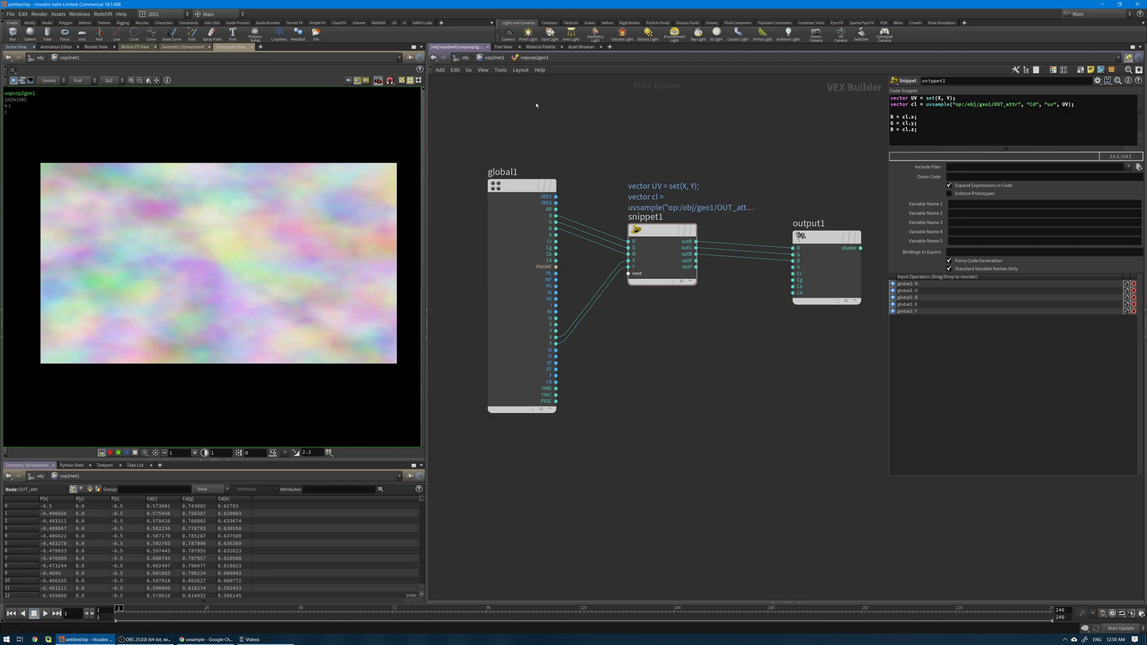
# - Override the VOP COP2 Generator's image size to 1024 by 1024 and frame the whole result in the Composite View
pyautogui.press('u')
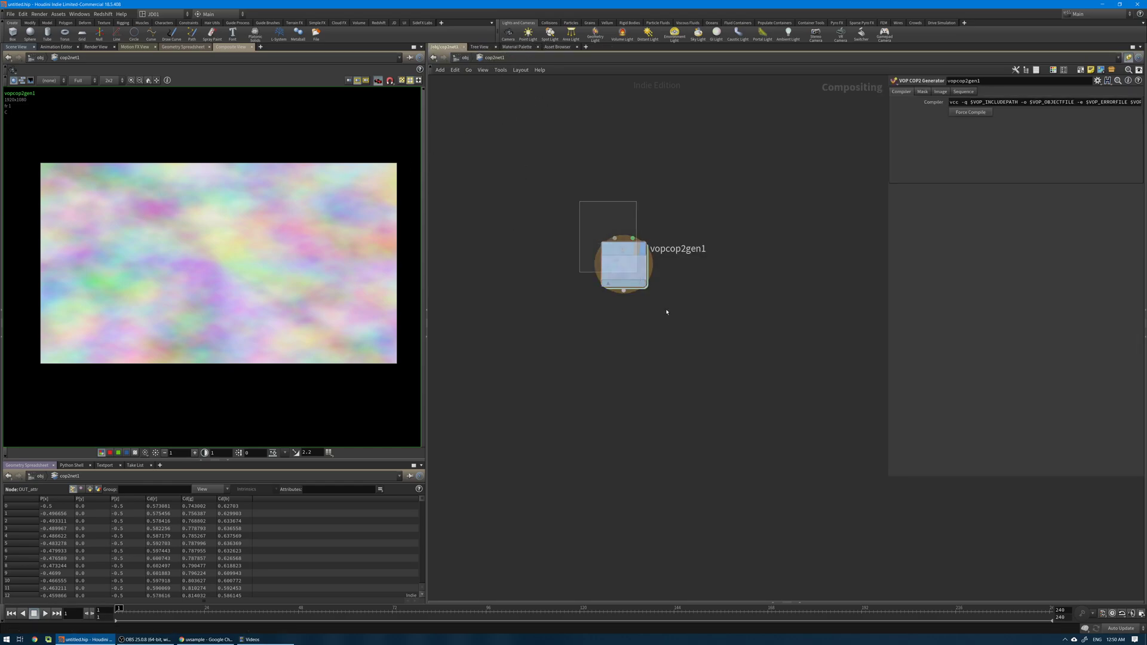
pyautogui.click(940, 91)
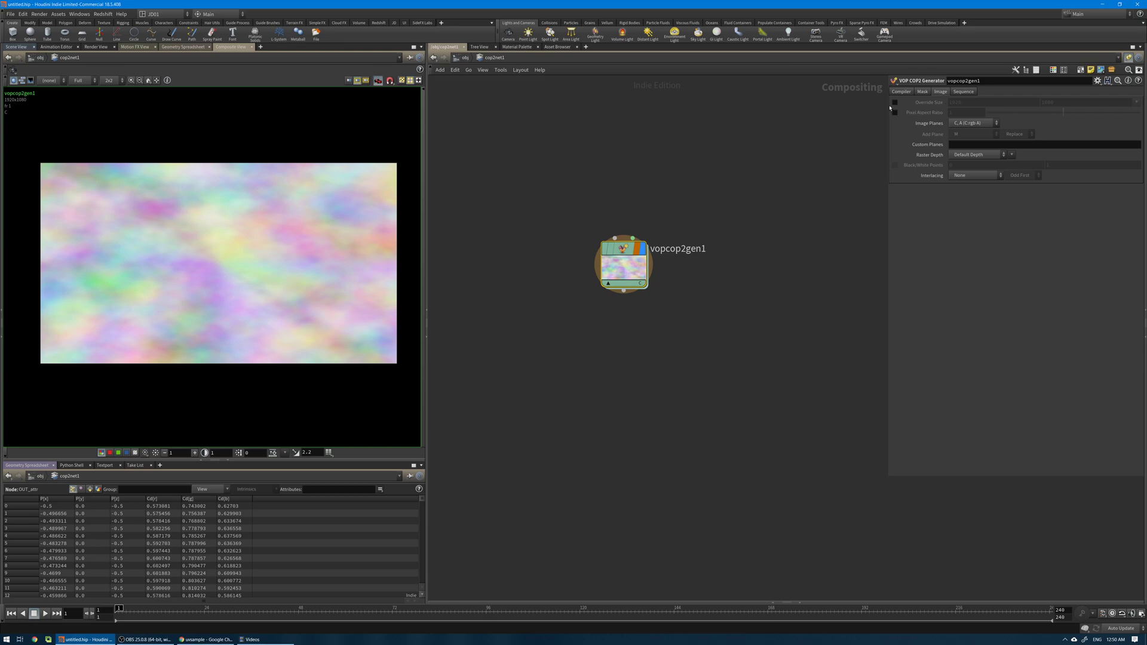
pyautogui.click(912, 102)
pyautogui.moveTo(976, 103); pyautogui.dragTo(901, 108)
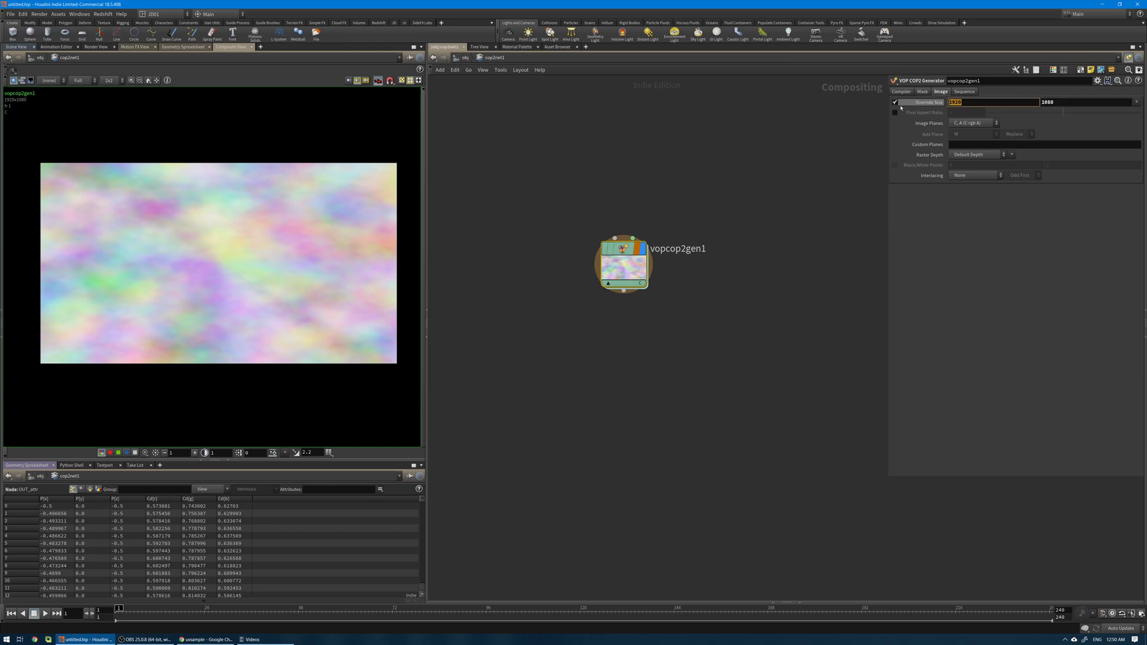
pyautogui.write('1024')
pyautogui.press('Tab')
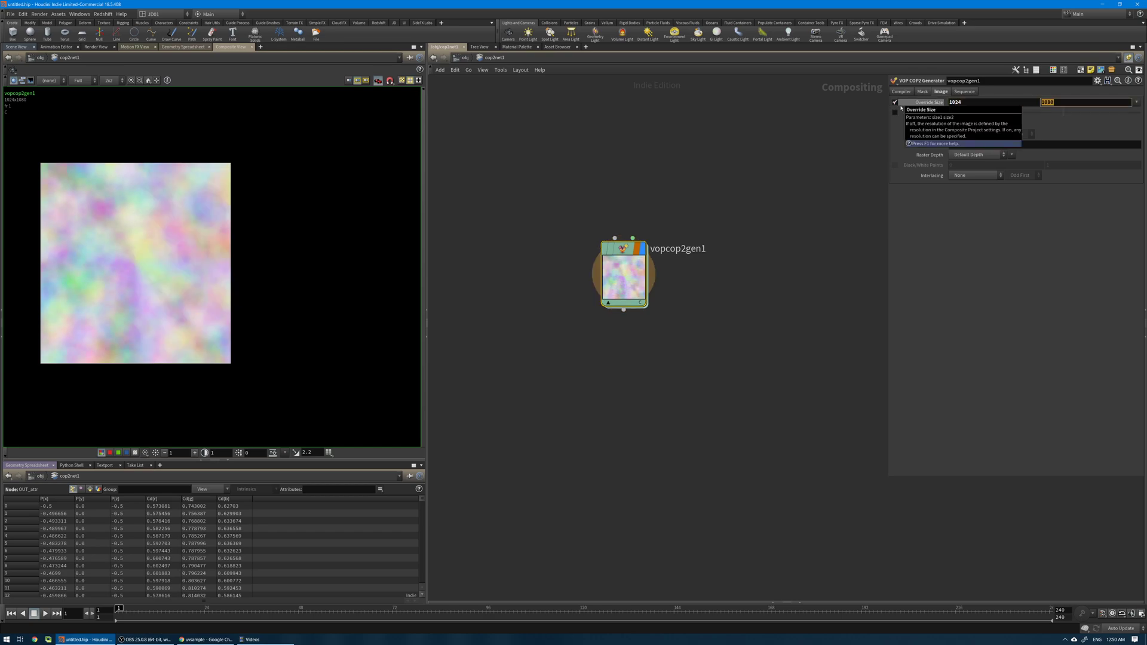
pyautogui.write('1024')
pyautogui.press('Return')
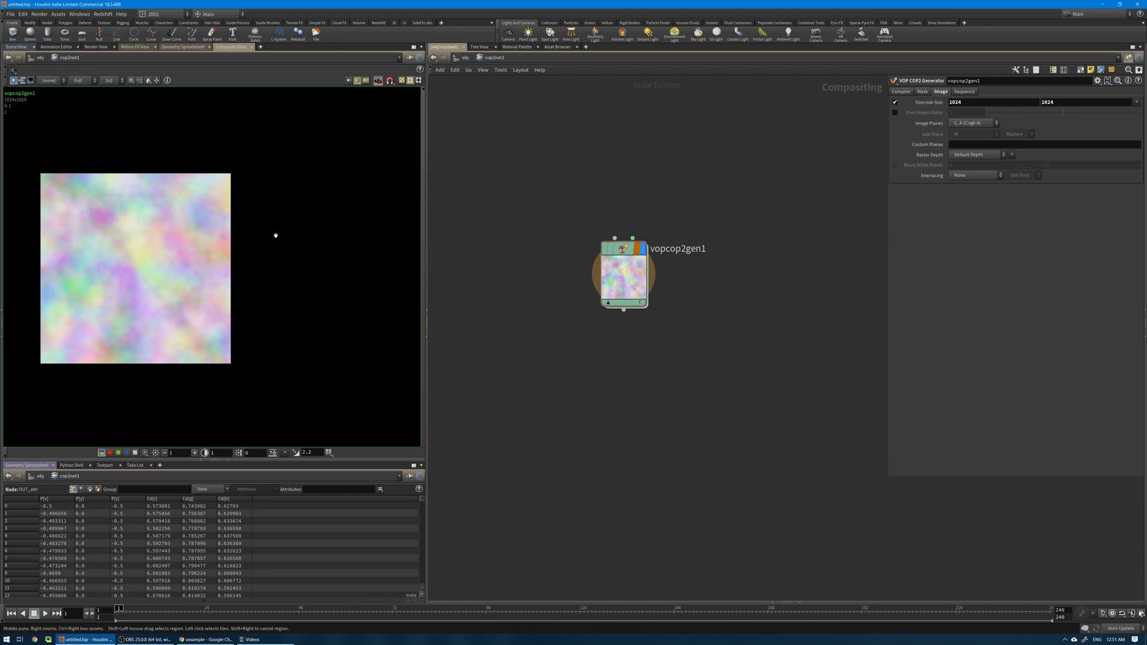
pyautogui.press('h')
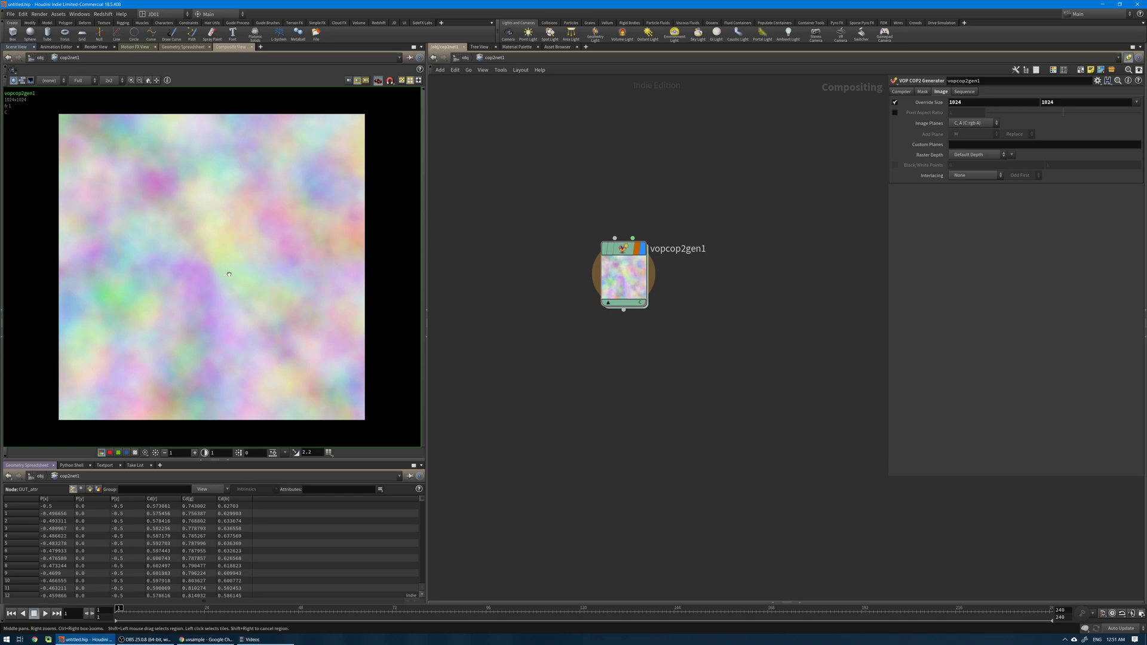
# - Enable Animate Noise on the attribute noise node inside geo1 and scrub the timeline to frame 69
pyautogui.click(464, 58)
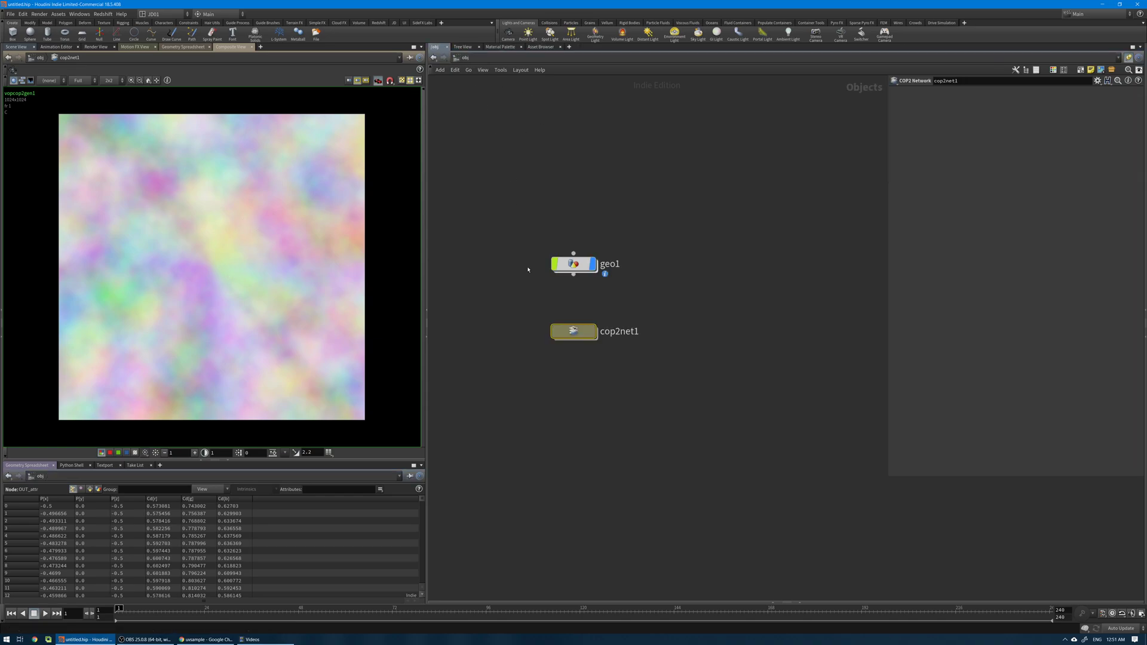
pyautogui.doubleClick(572, 265)
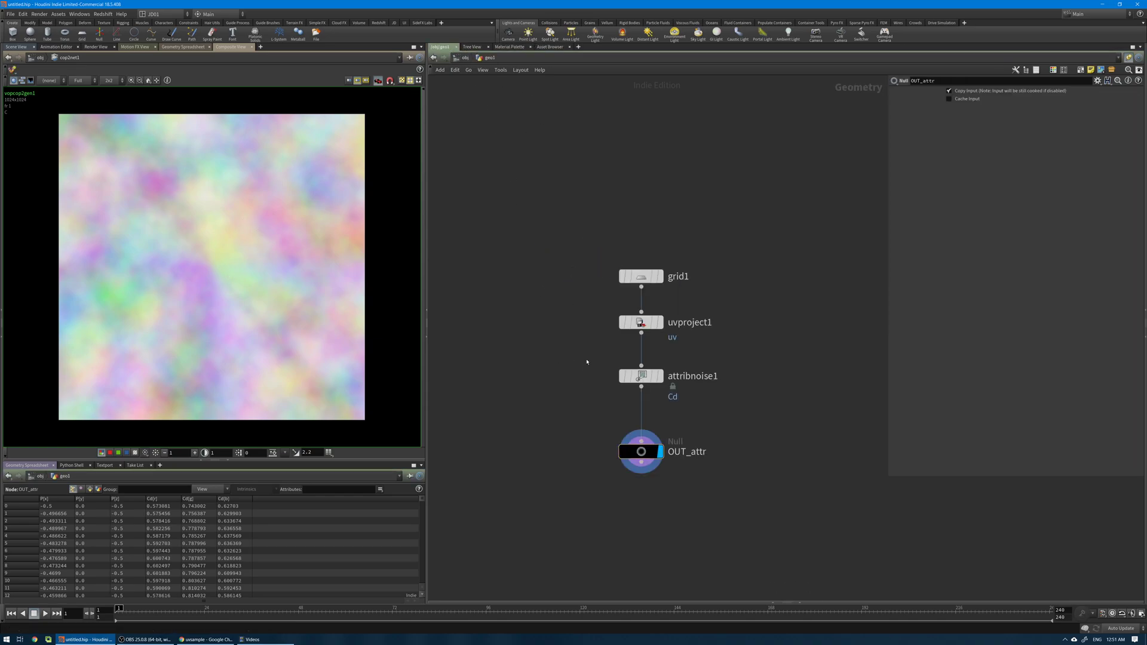
pyautogui.click(628, 375)
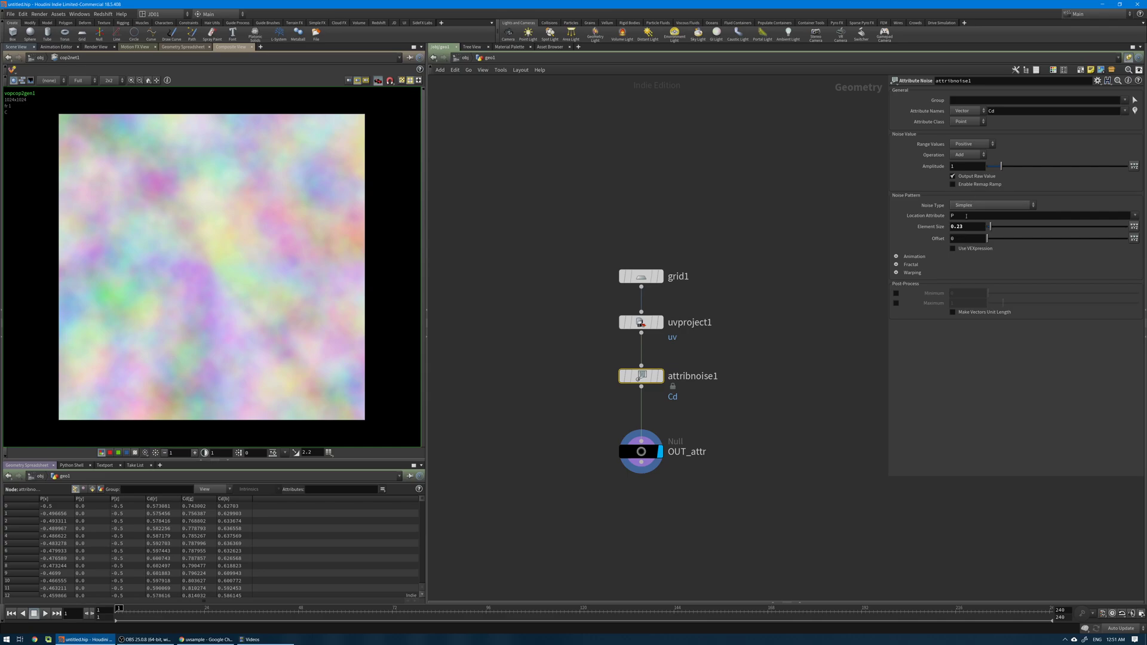
pyautogui.click(902, 258)
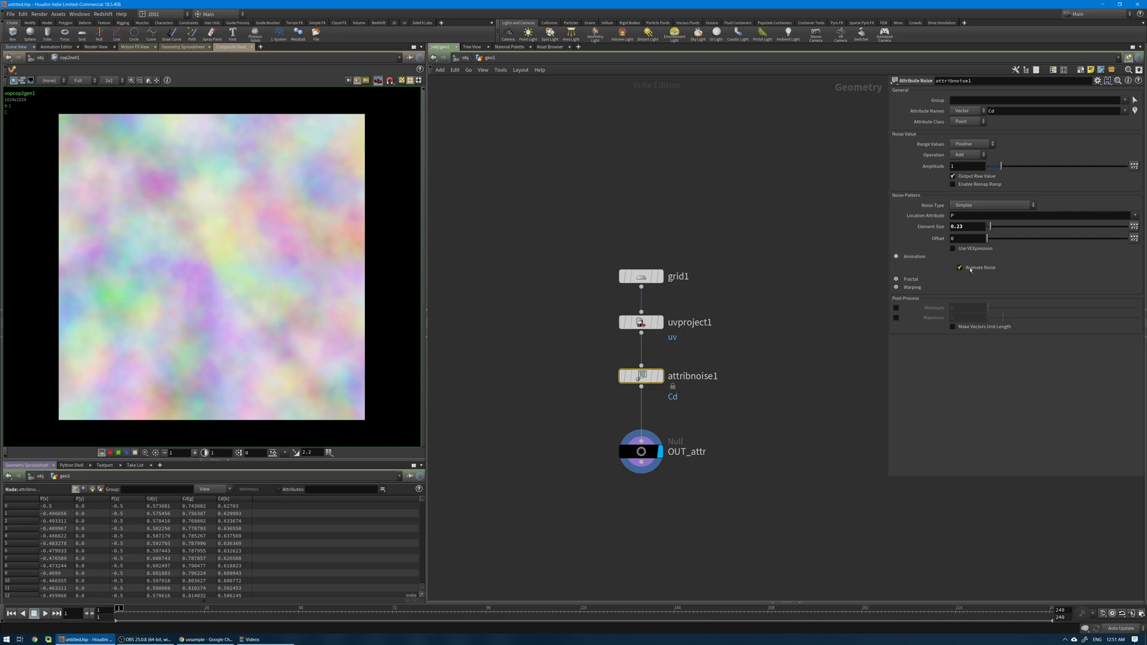
pyautogui.click(970, 268)
pyautogui.moveTo(144, 610); pyautogui.dragTo(377, 602)
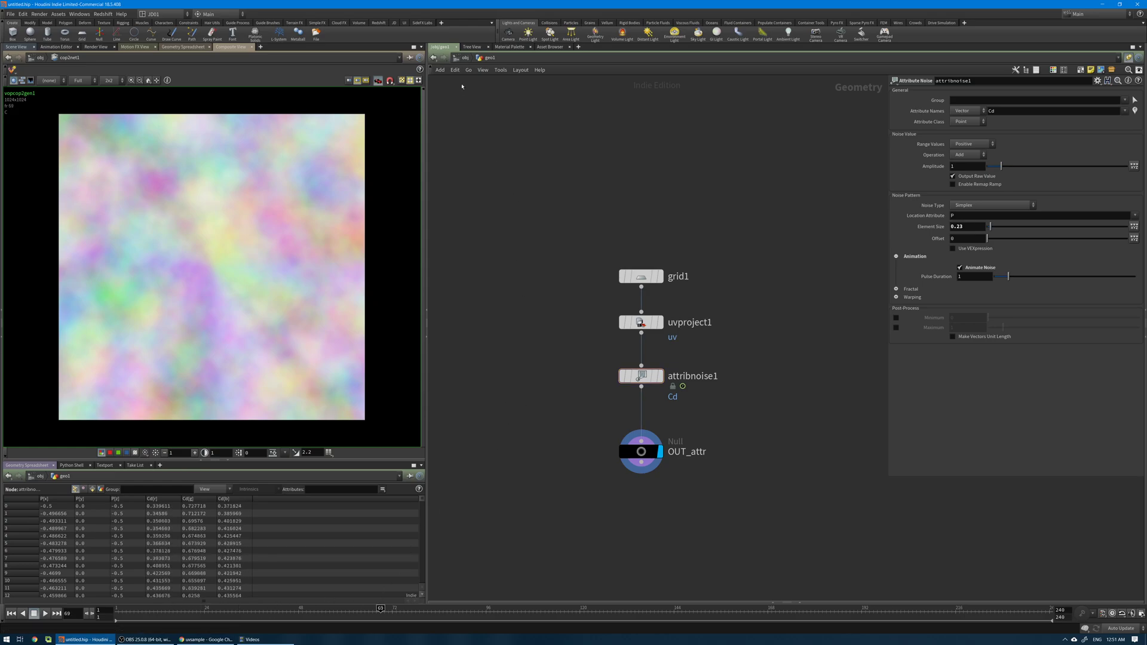
# - Return to the cop2net1 network and scrub to frame 23 to check the animated image
pyautogui.press('u')
pyautogui.doubleClick(561, 332)
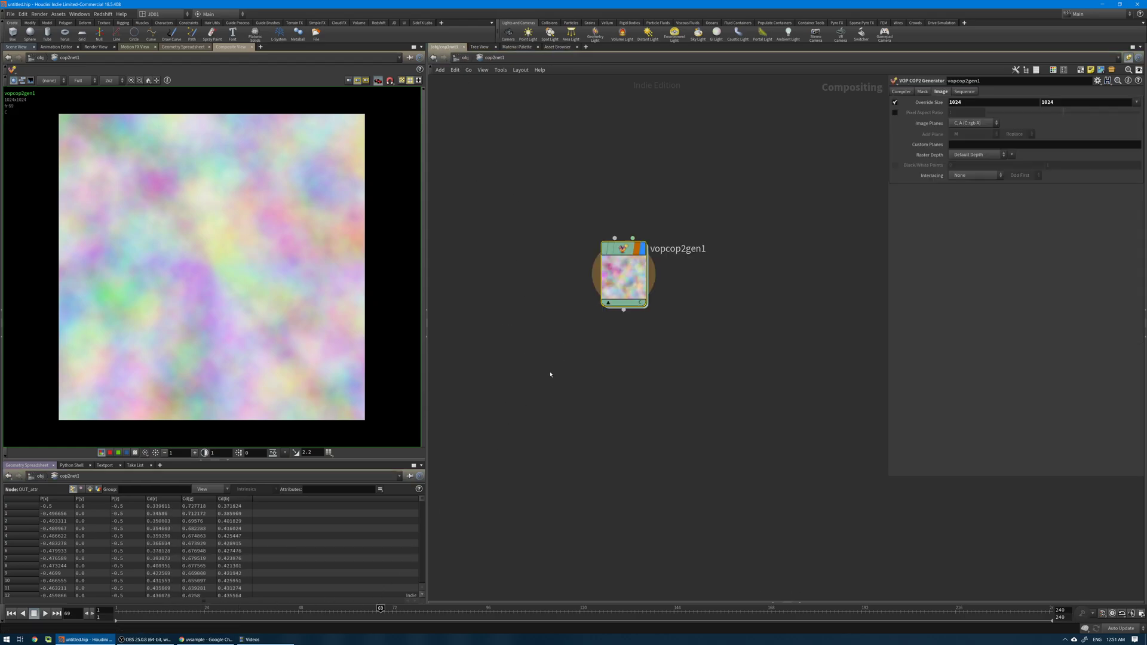
pyautogui.moveTo(256, 610); pyautogui.dragTo(201, 609)
# - Add a ROP File Output node connected to the VOP COP2 Generator and align it directly below
pyautogui.press('Tab')
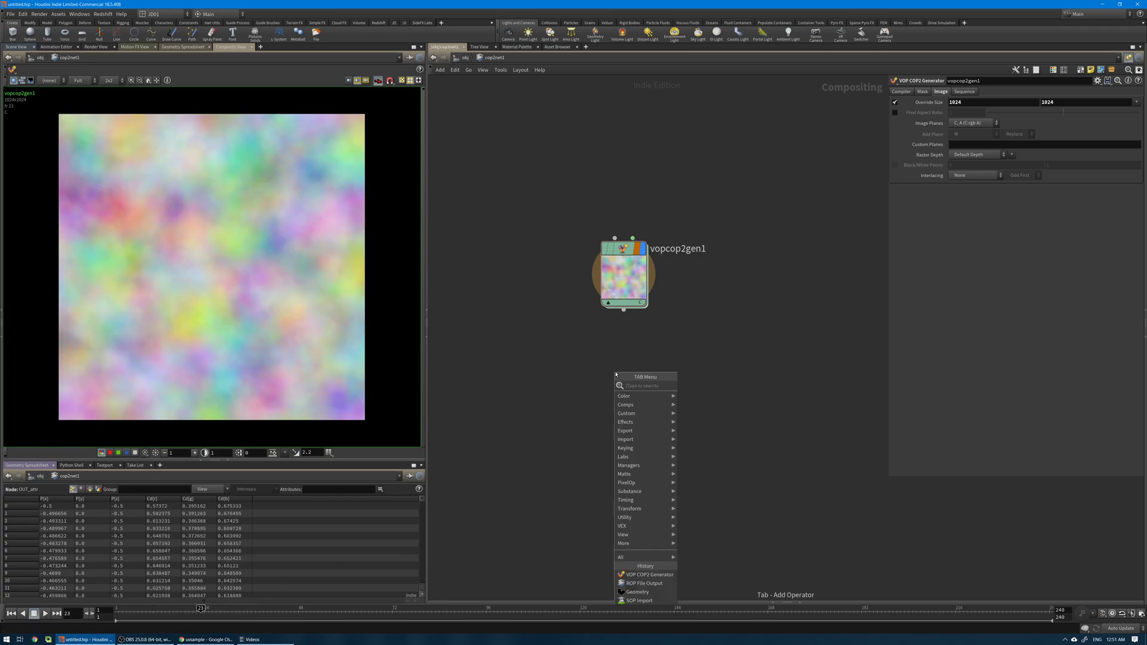
pyautogui.write('rop')
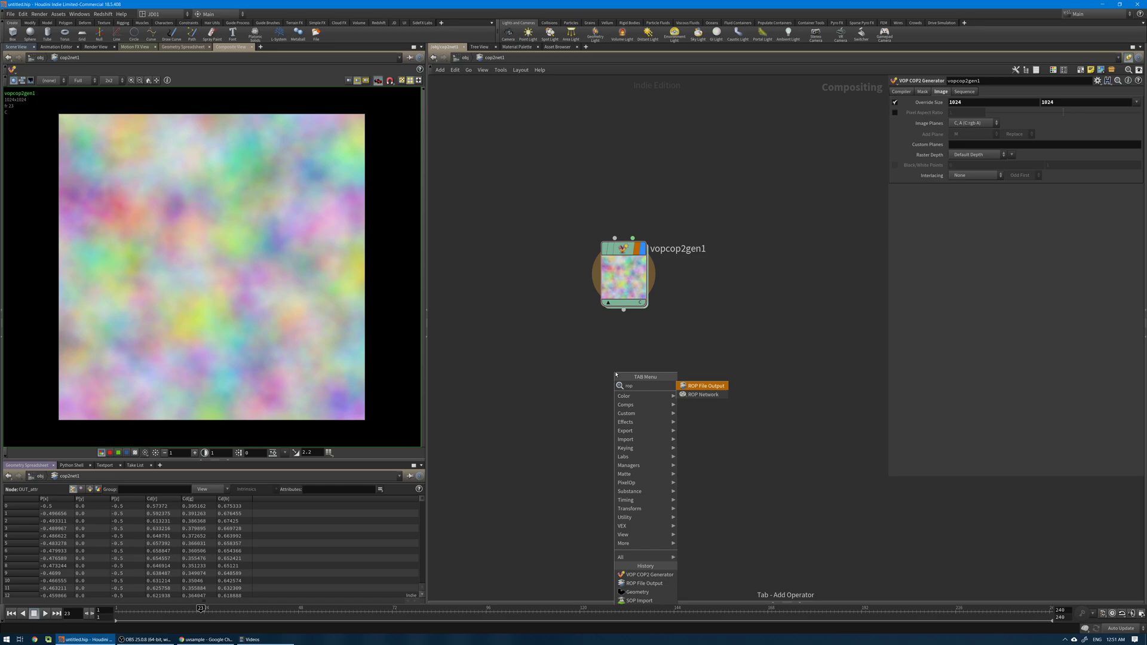
pyautogui.press('Return')
pyautogui.click(615, 372)
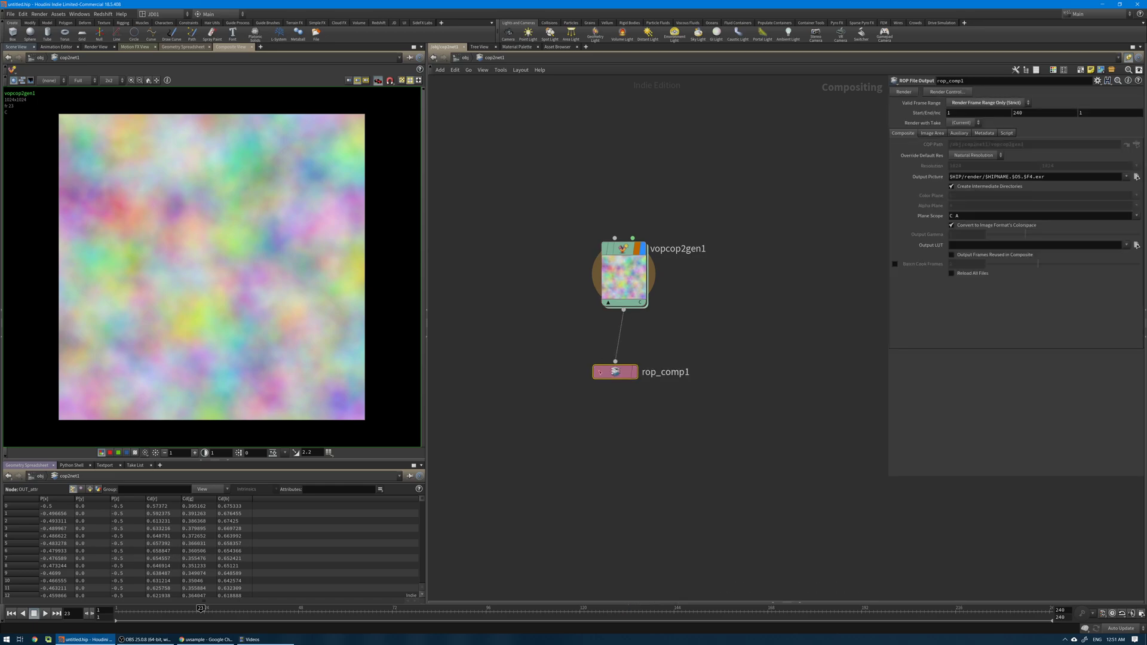
pyautogui.moveTo(599, 371); pyautogui.dragTo(608, 388)
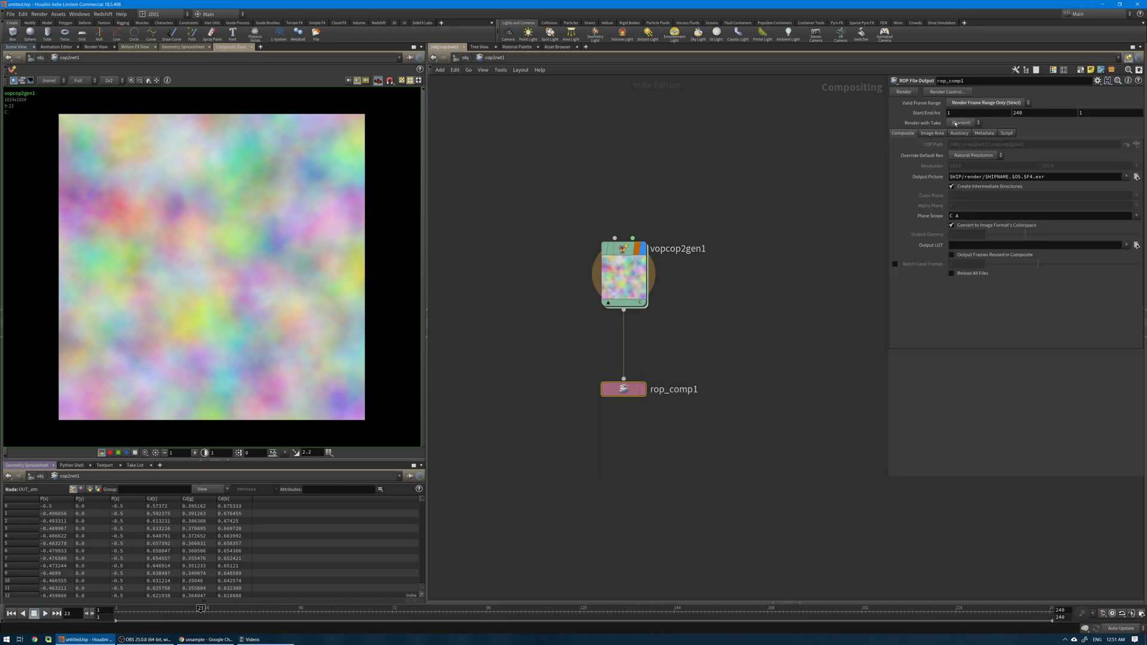
# - Review the frame range and output picture path on the ROP File Output node
pyautogui.moveTo(955, 113); pyautogui.dragTo(938, 113)
pyautogui.press('Tab')
pyautogui.moveTo(1046, 177); pyautogui.dragTo(943, 176)
pyautogui.click(675, 169)
pyautogui.moveTo(591, 199); pyautogui.dragTo(574, 213, button='middle')
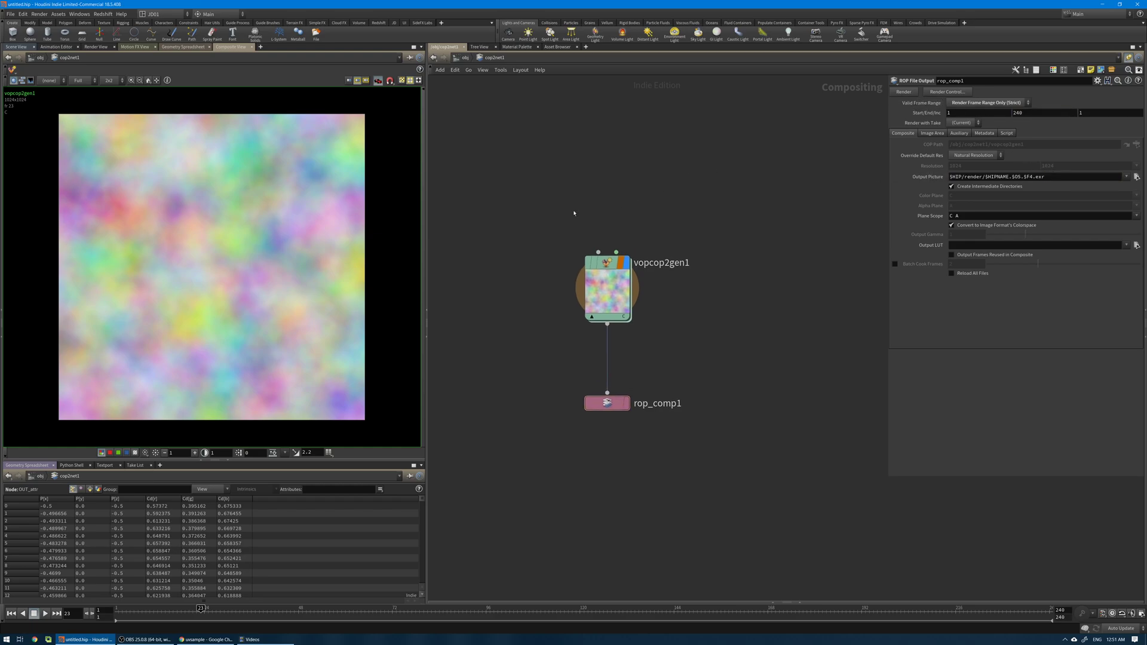